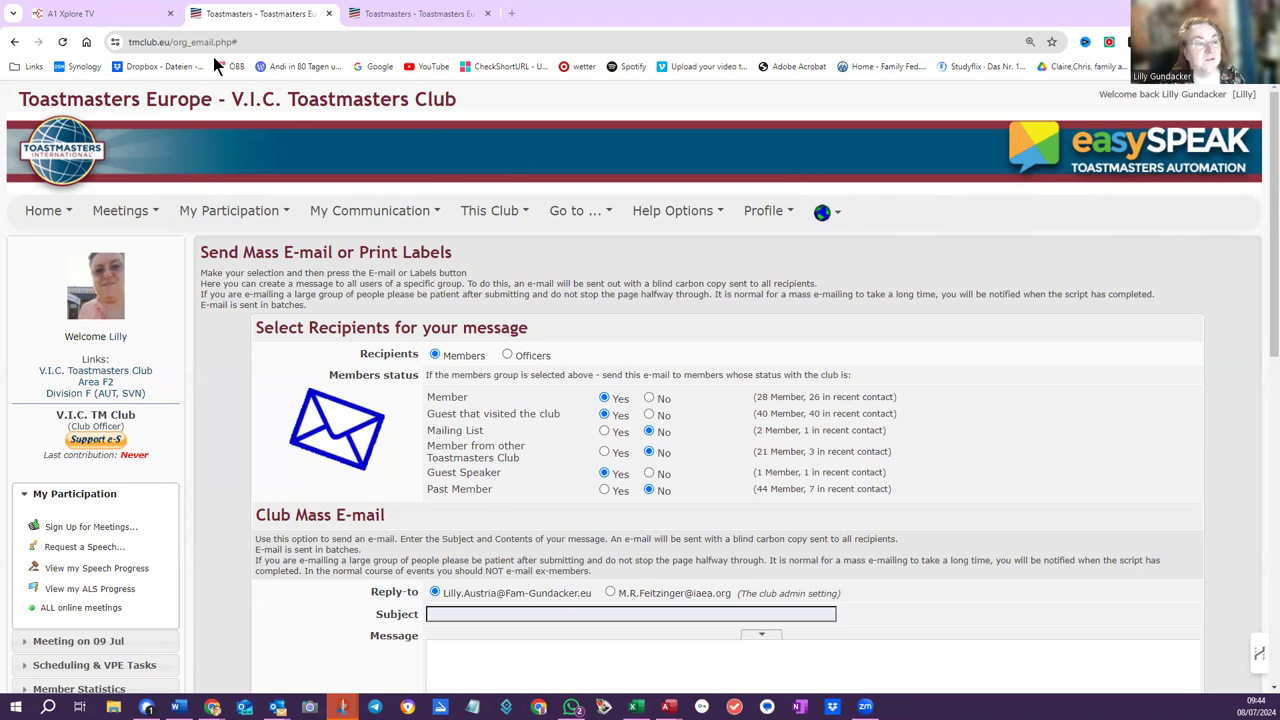
{"action": "left_click", "coordinate": [397, 18]}
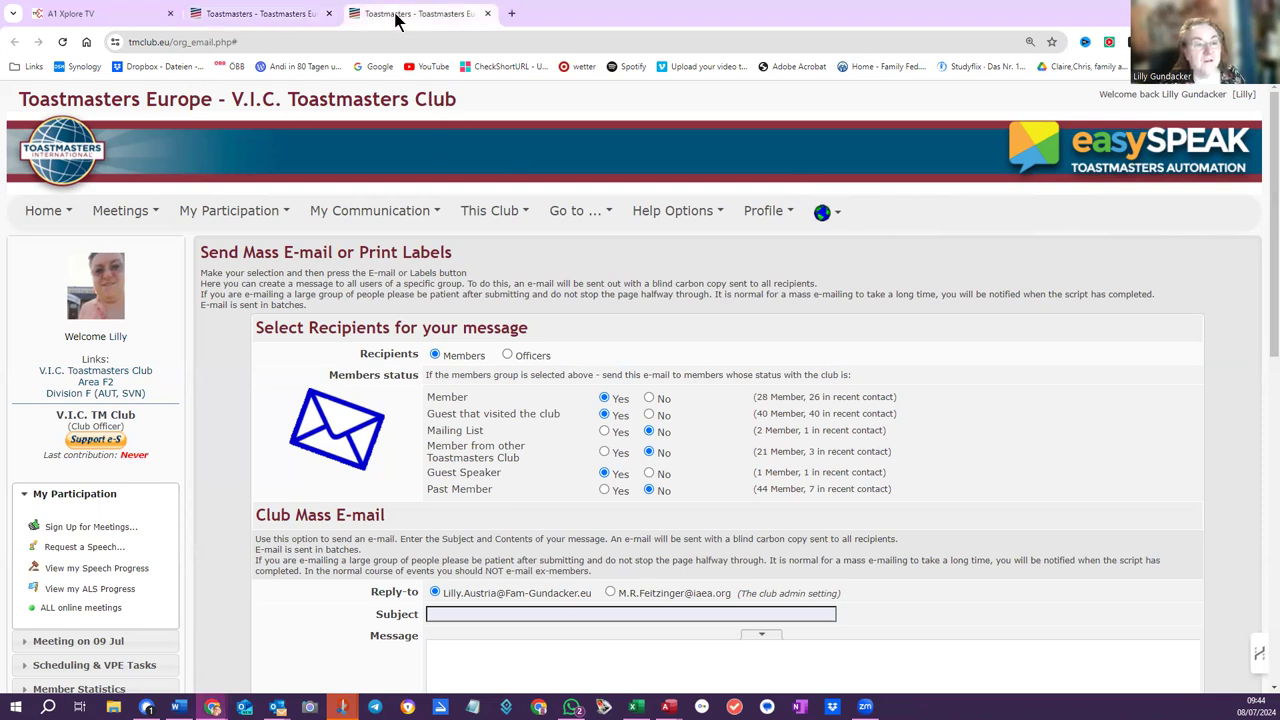
{"action": "left_click", "coordinate": [286, 16]}
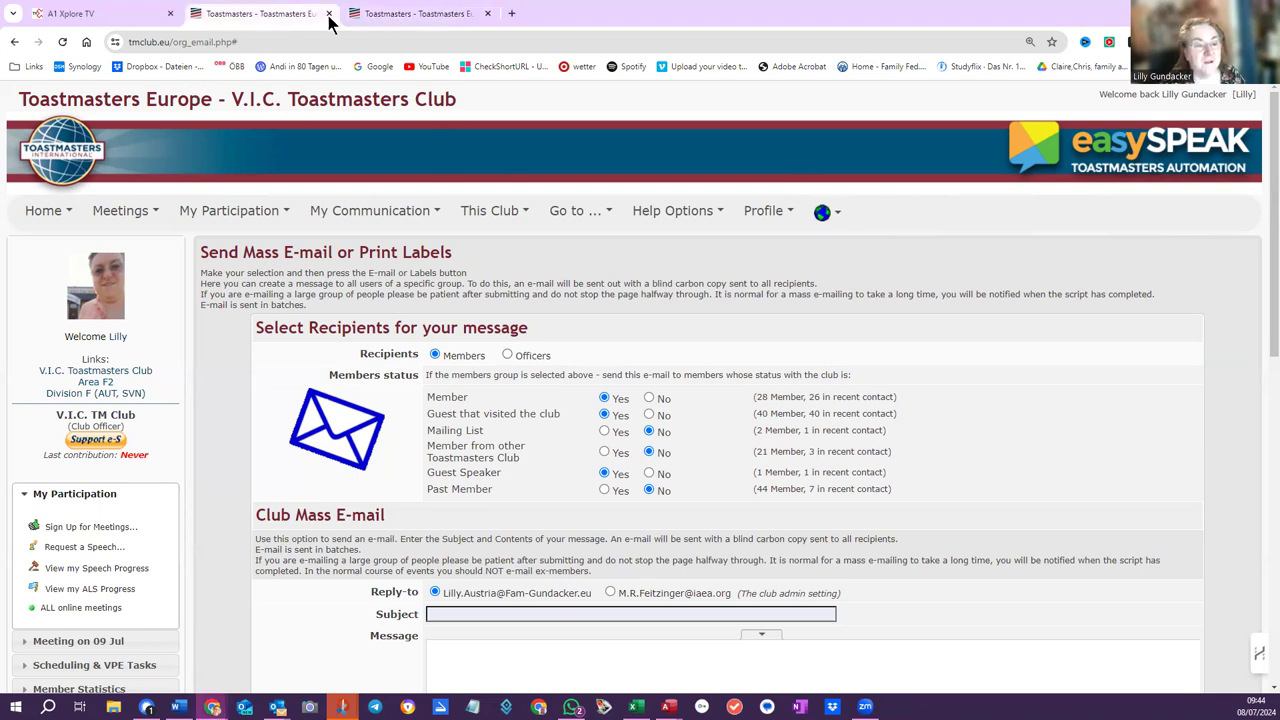
{"action": "left_click", "coordinate": [38, 219]}
{"action": "left_click", "coordinate": [43, 217]}
{"action": "left_click", "coordinate": [43, 211]}
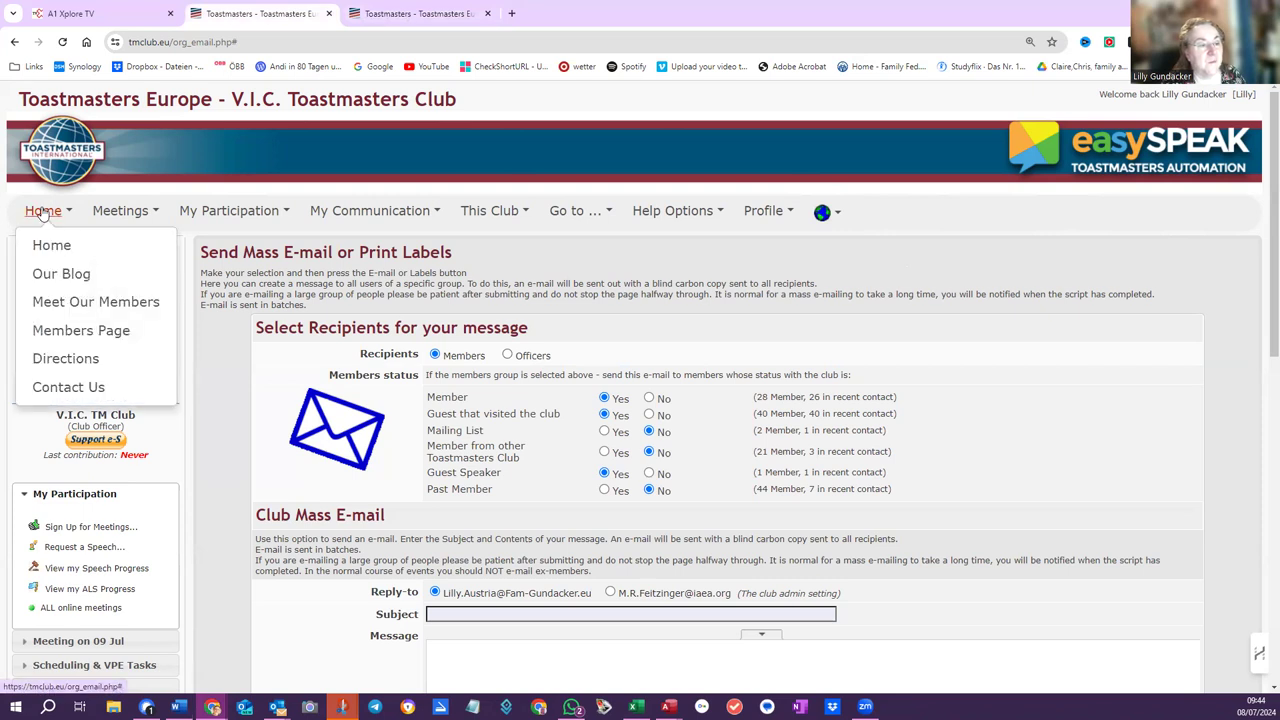
{"action": "left_click", "coordinate": [43, 211]}
- Open the V.I.C. Toastmasters Club site in a new browser tab and display its Club Officers list
{"action": "left_click", "coordinate": [511, 14]}
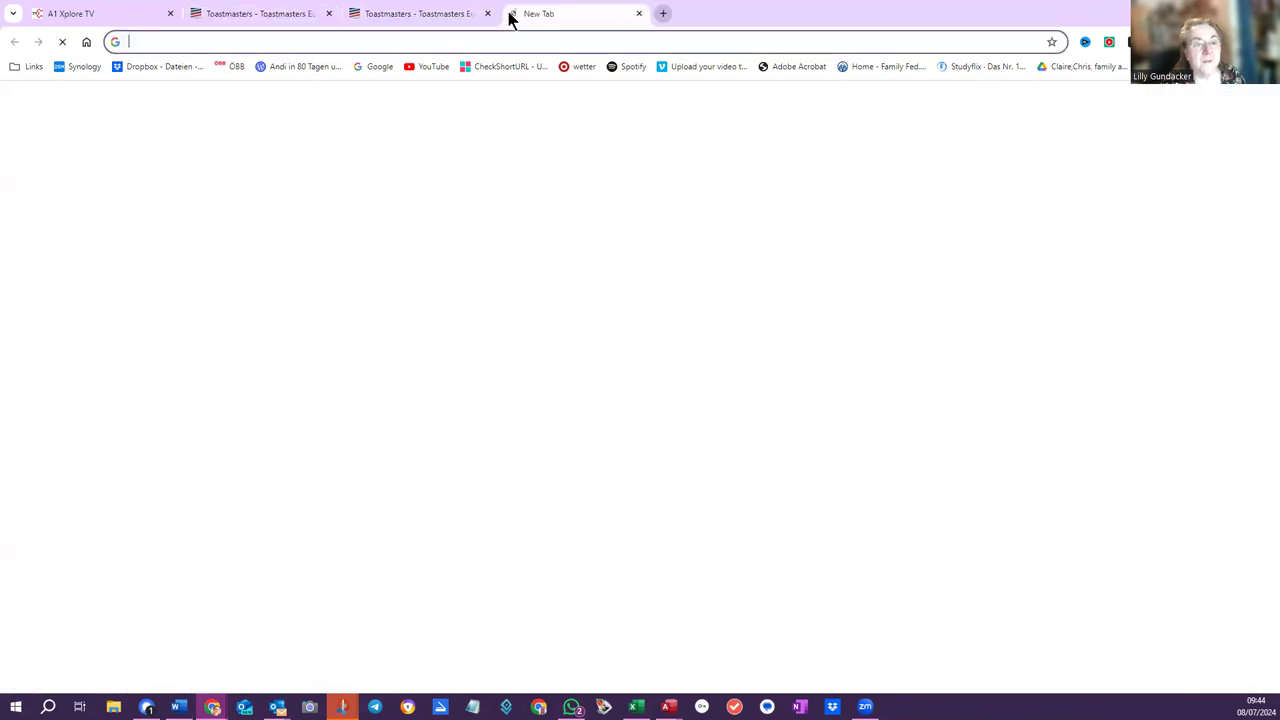
{"action": "left_click", "coordinate": [716, 420]}
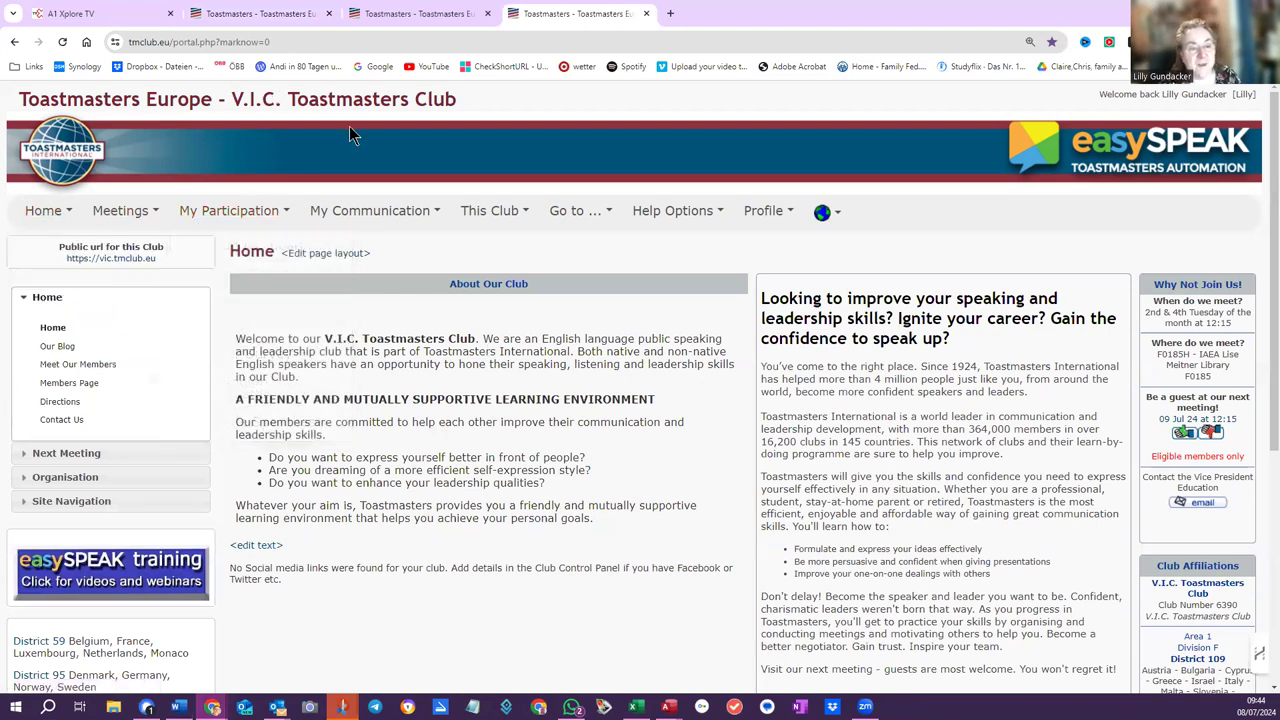
{"action": "mouse_move", "coordinate": [491, 214]}
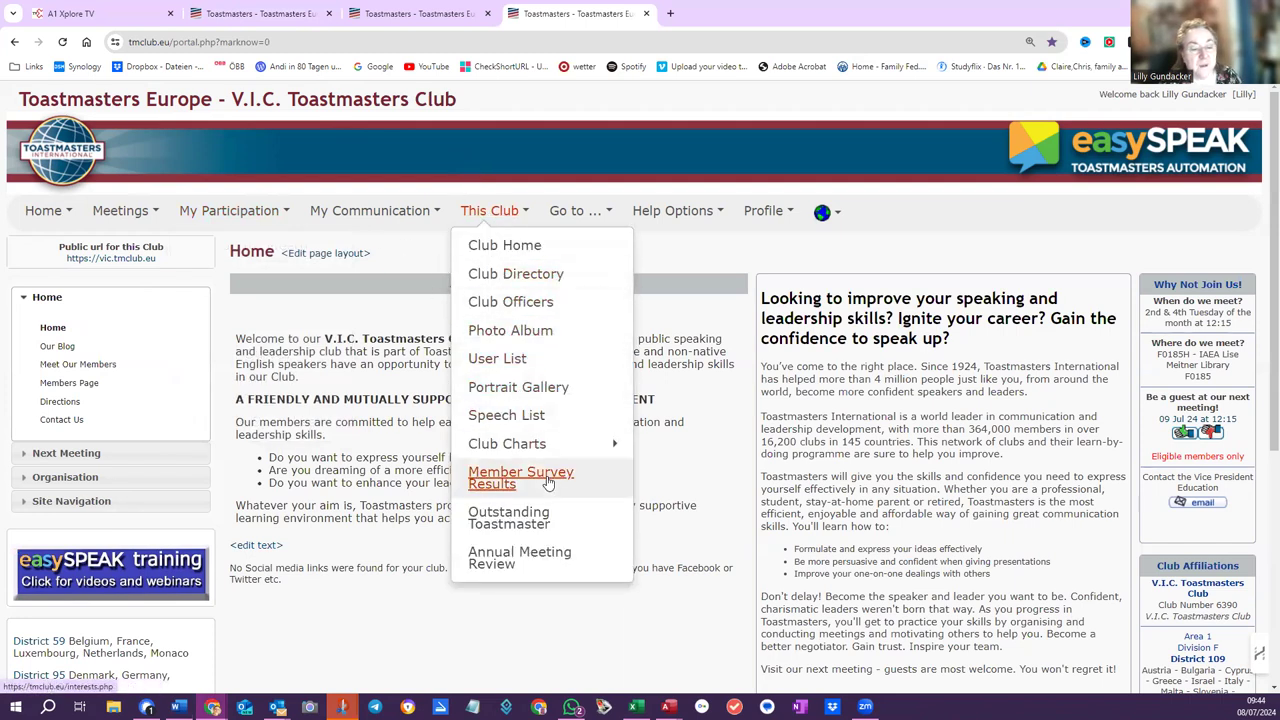
{"action": "left_click", "coordinate": [510, 302]}
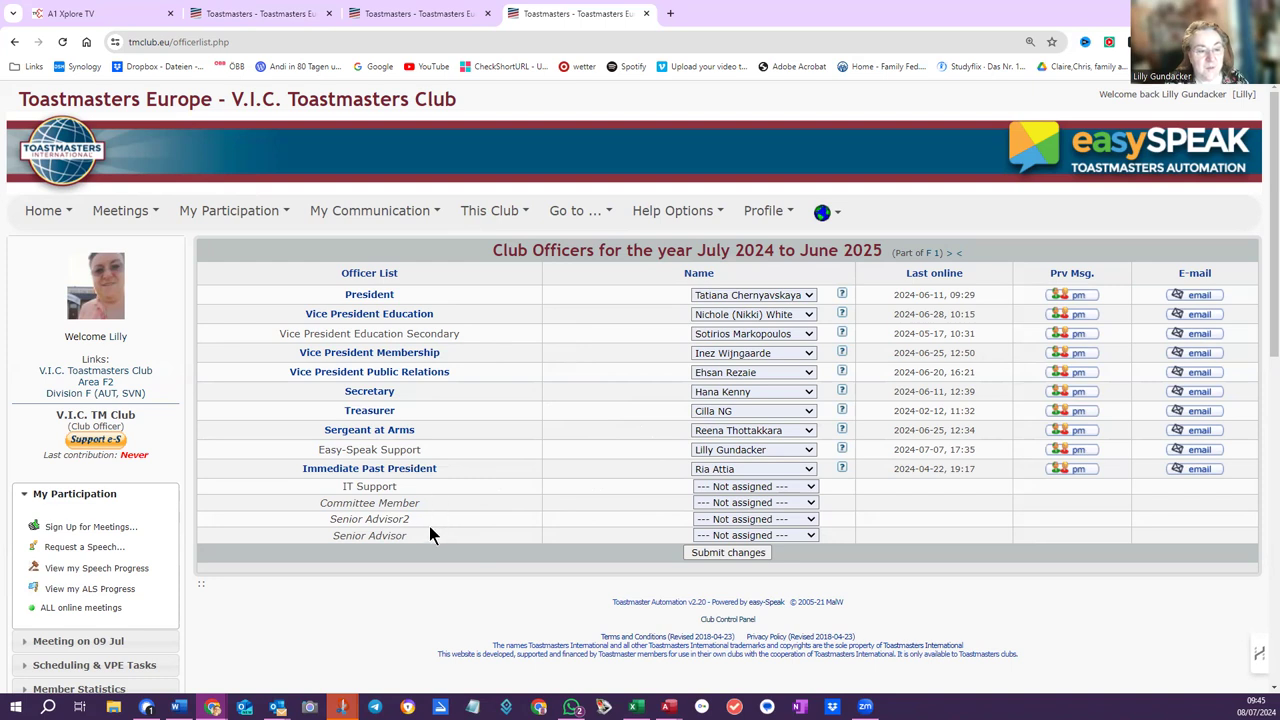
- Open the Club Mass E-mail form to view its recipient options
{"action": "left_click", "coordinate": [372, 216]}
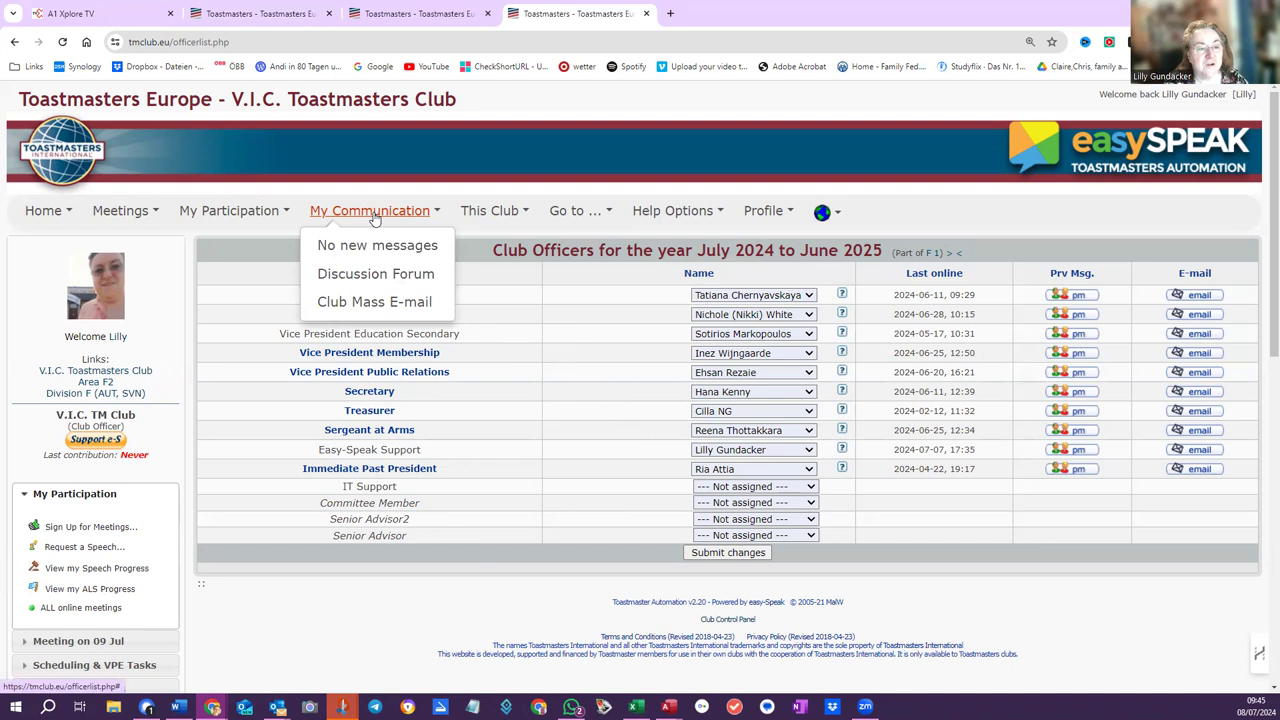
{"action": "left_click", "coordinate": [370, 302]}
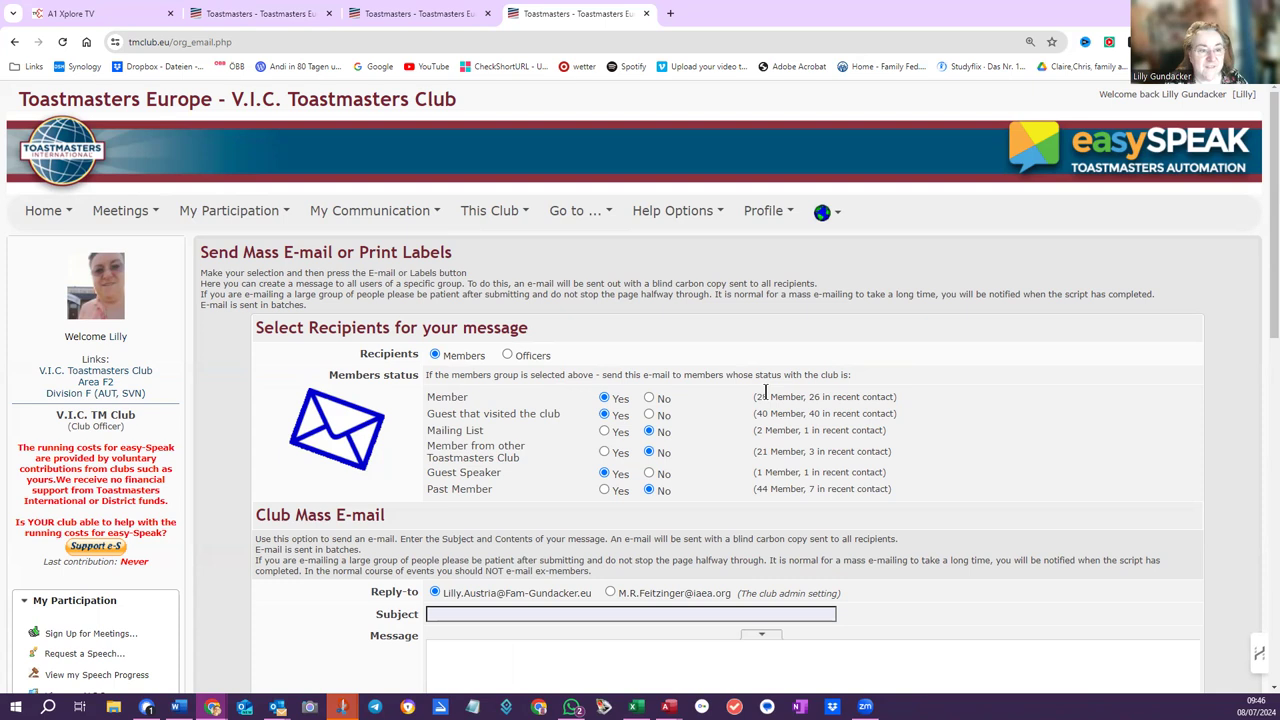
- Return to the club home page and open the meeting on 09 Jul
{"action": "left_click", "coordinate": [486, 213]}
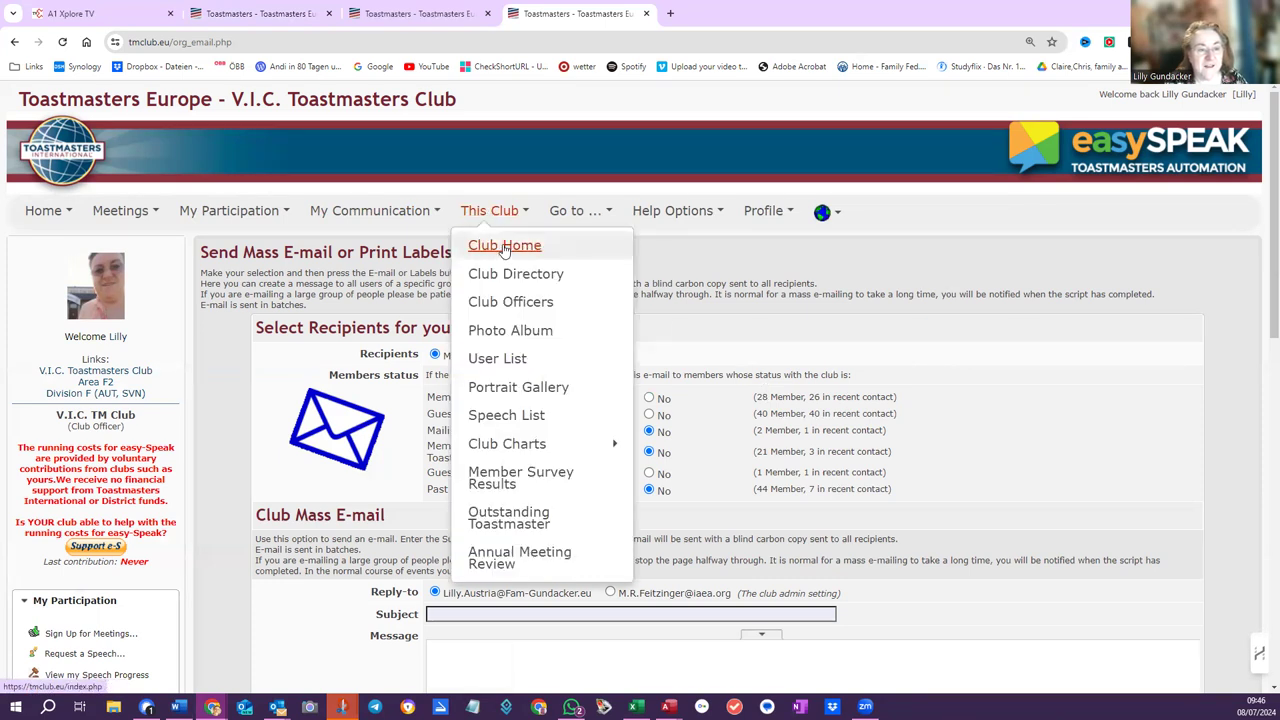
{"action": "left_click", "coordinate": [503, 248]}
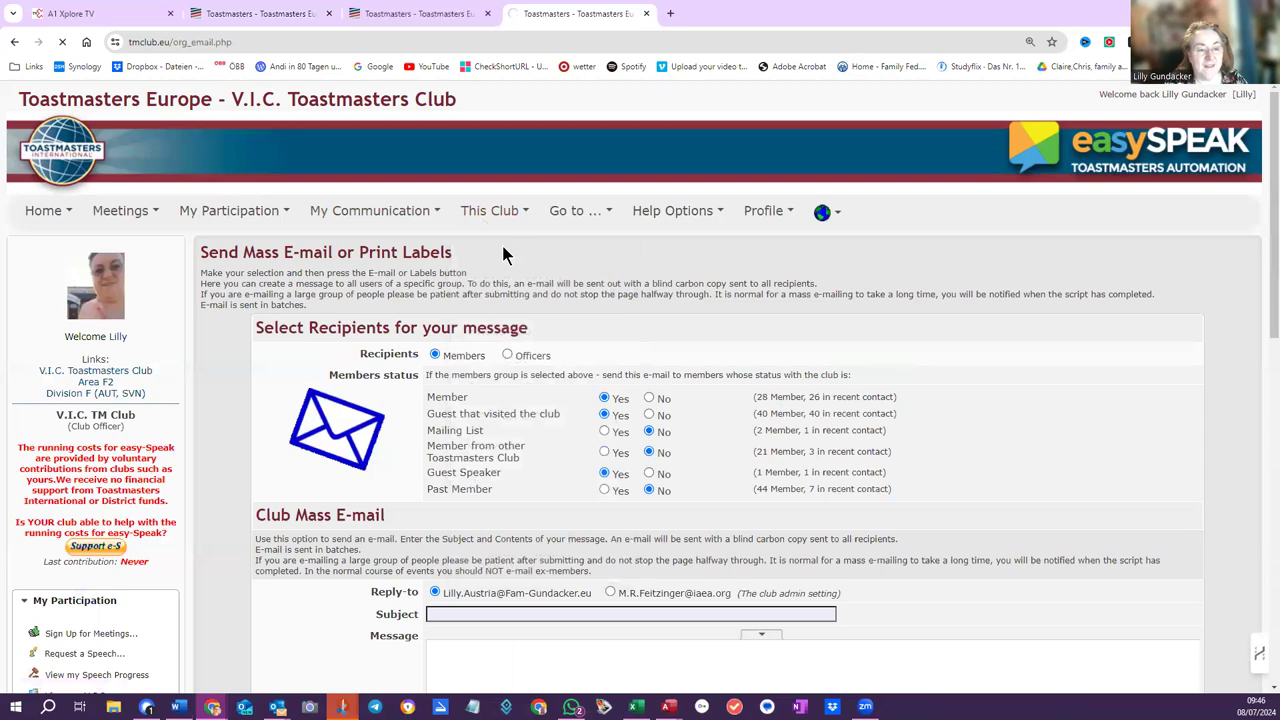
{"action": "scroll", "coordinate": [509, 310], "scroll_direction": "down", "scroll_amount": 3}
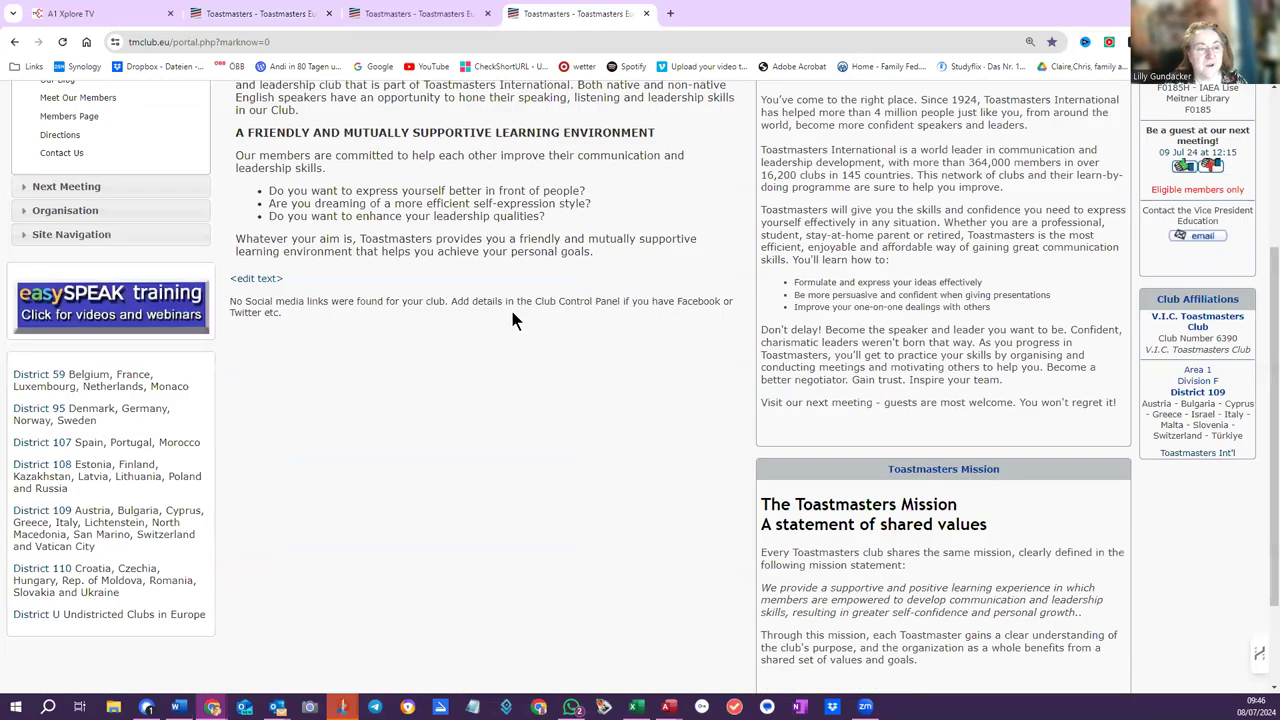
{"action": "scroll", "coordinate": [512, 318], "scroll_direction": "up", "scroll_amount": 3}
{"action": "mouse_move", "coordinate": [112, 210]}
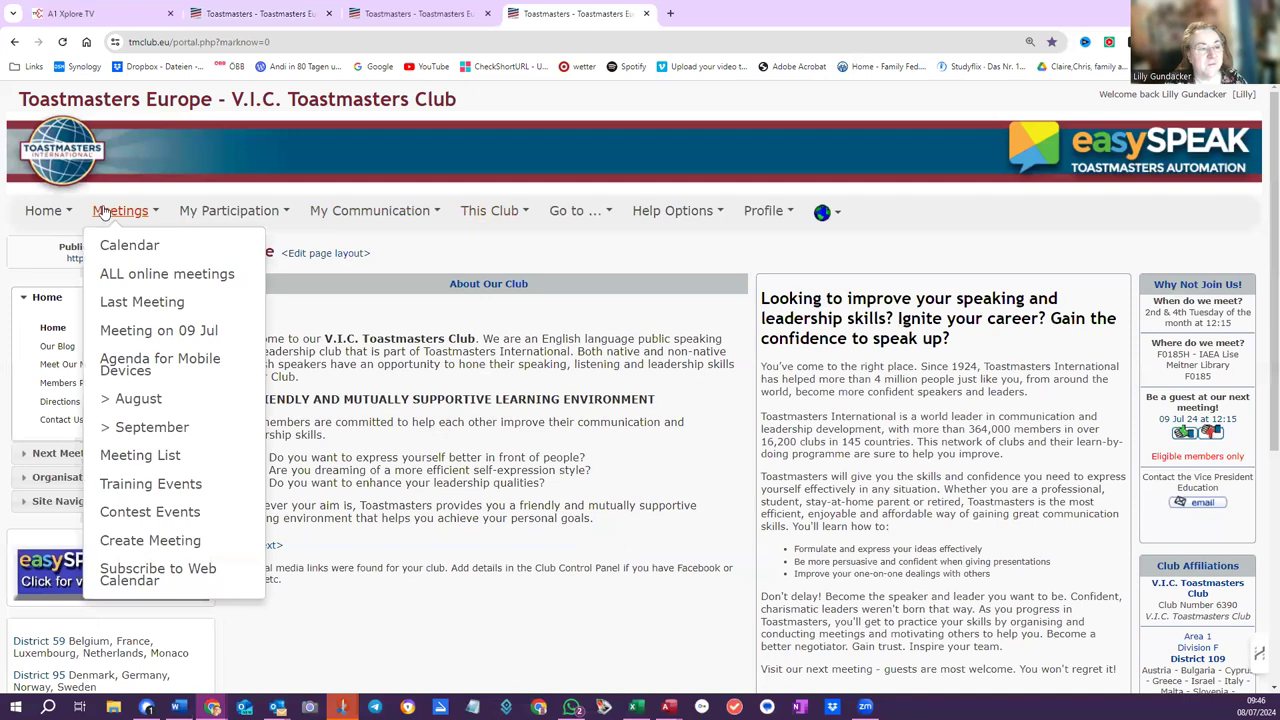
{"action": "left_click", "coordinate": [150, 331]}
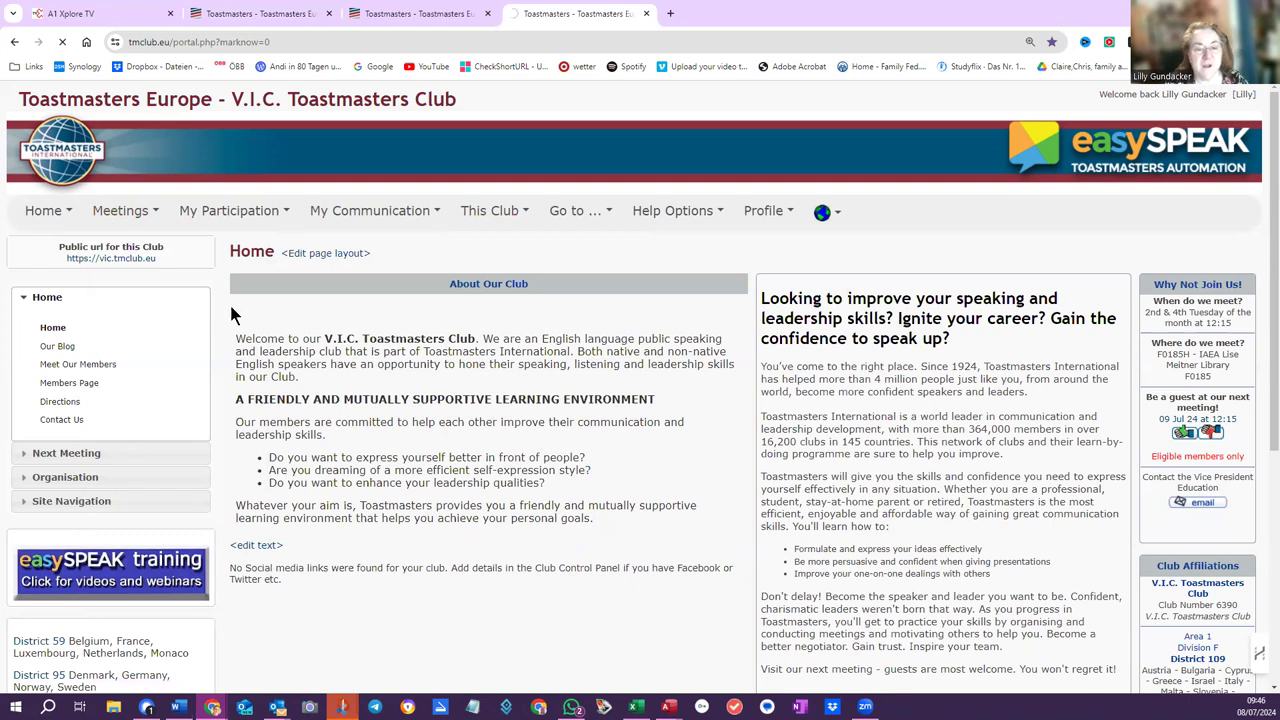
- Examine the meeting's attendance section, from the member list down to the collapsed guest and past member groups
{"action": "scroll", "coordinate": [376, 486], "scroll_direction": "down", "scroll_amount": 1}
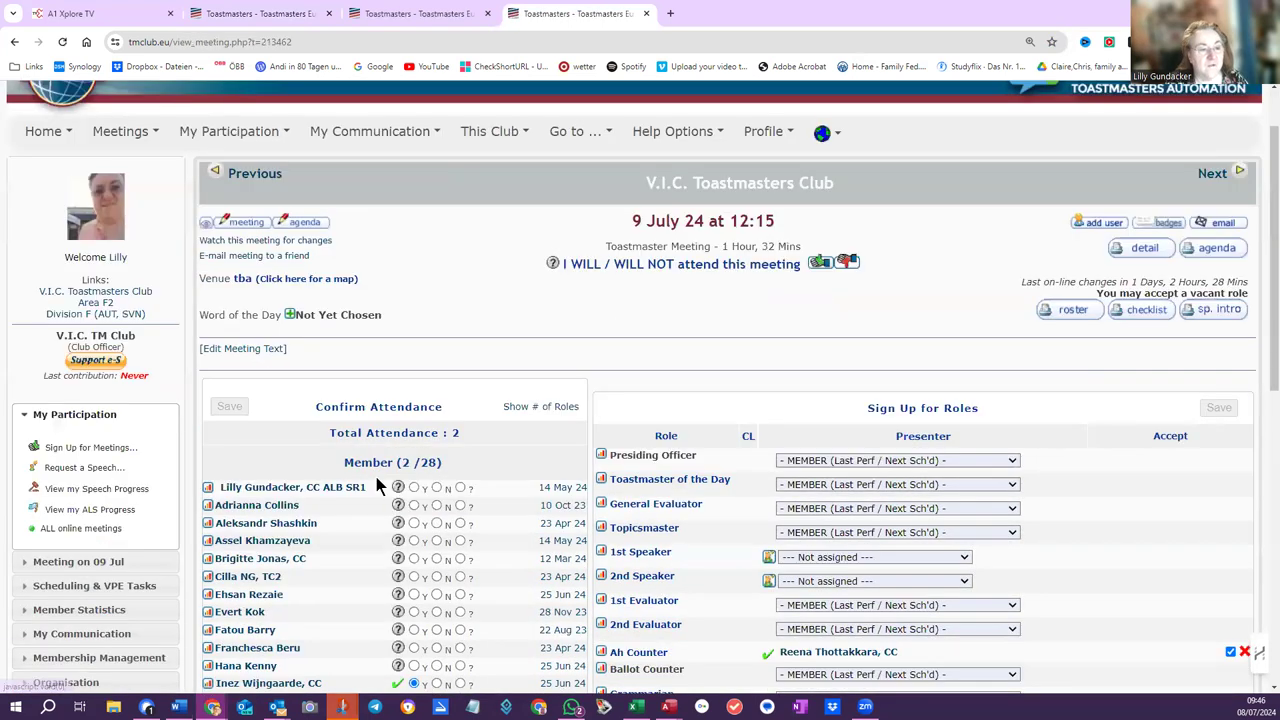
{"action": "scroll", "coordinate": [392, 300], "scroll_direction": "down", "scroll_amount": 3}
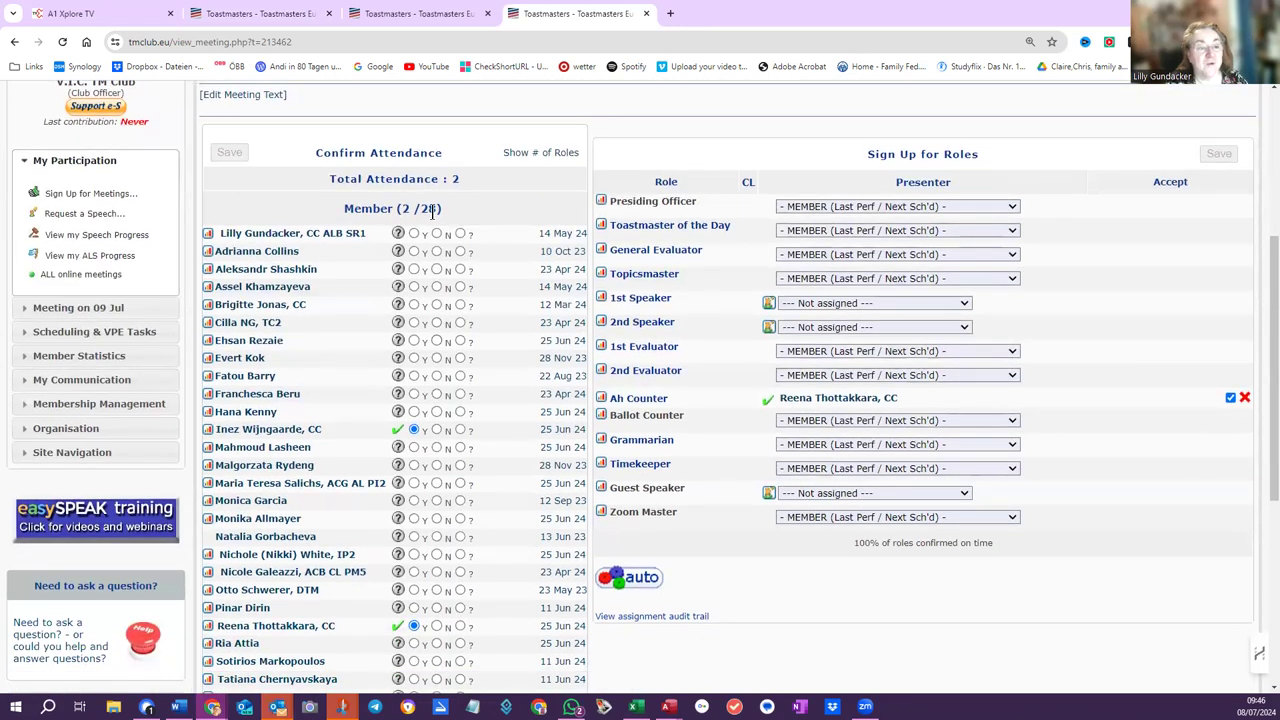
{"action": "scroll", "coordinate": [470, 230], "scroll_direction": "up", "scroll_amount": 2}
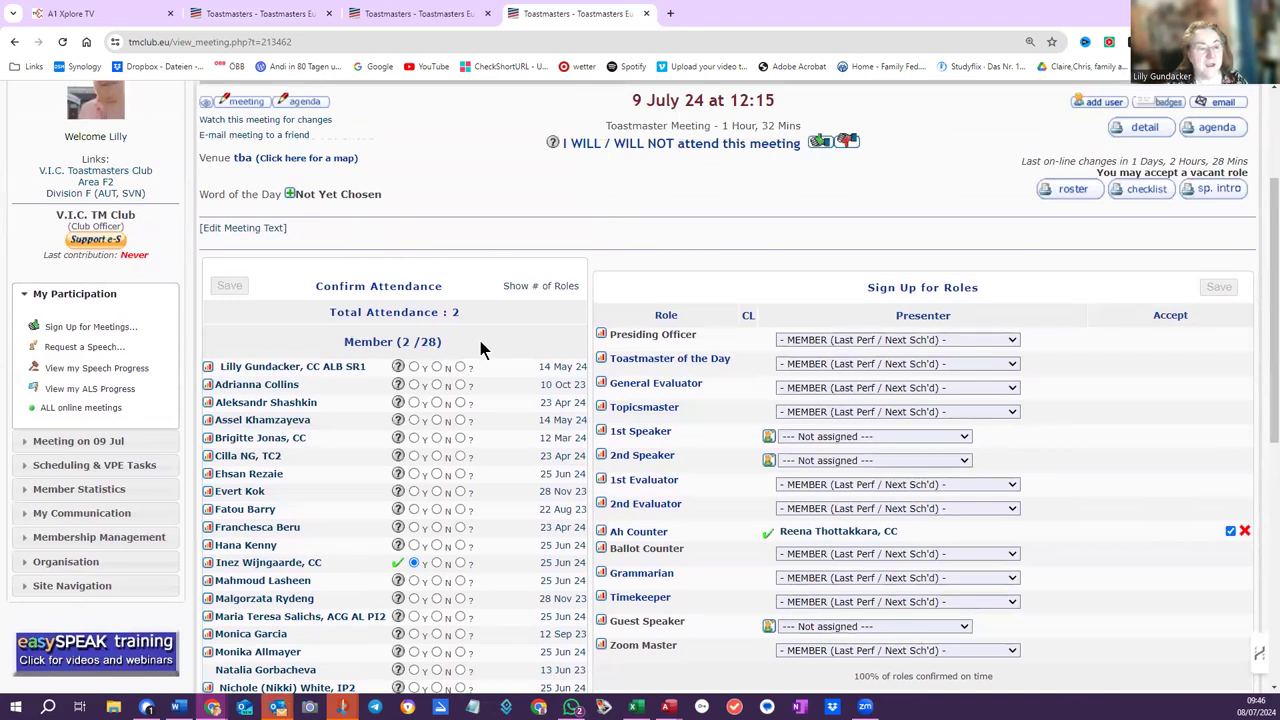
{"action": "scroll", "coordinate": [480, 341], "scroll_direction": "down", "scroll_amount": 2}
{"action": "scroll", "coordinate": [365, 435], "scroll_direction": "down", "scroll_amount": 3}
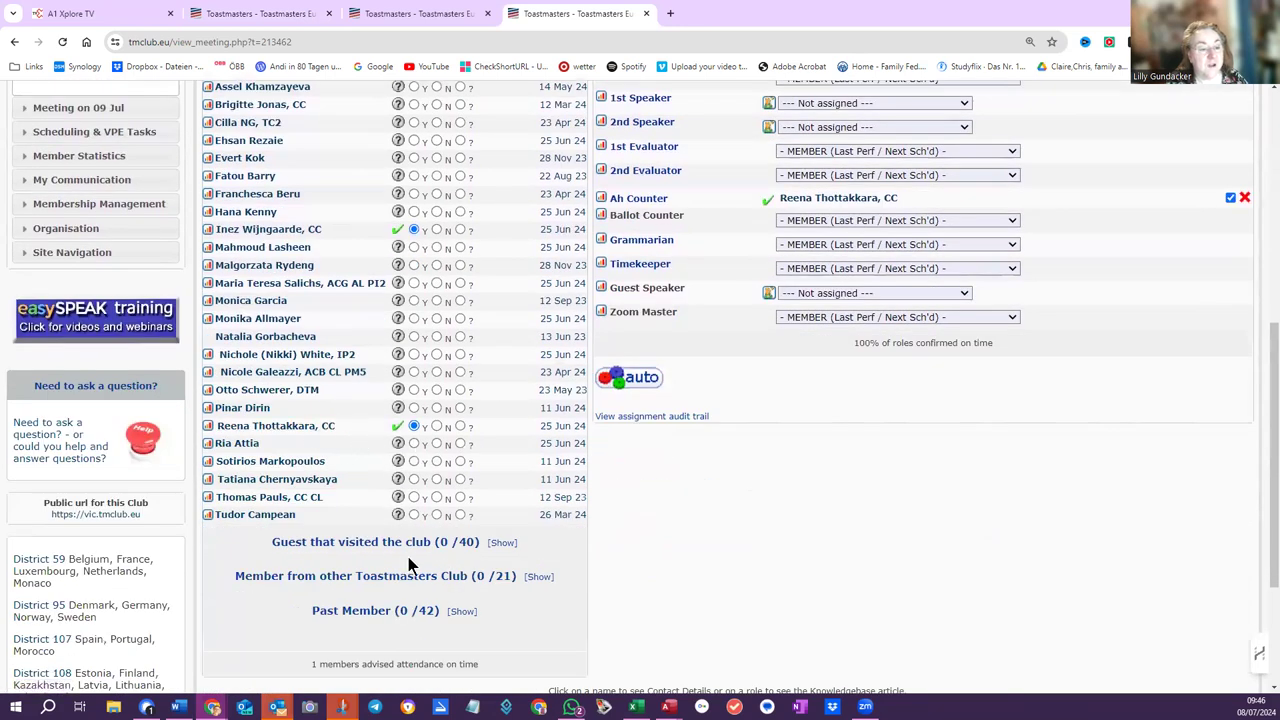
{"action": "scroll", "coordinate": [405, 545], "scroll_direction": "down", "scroll_amount": 2}
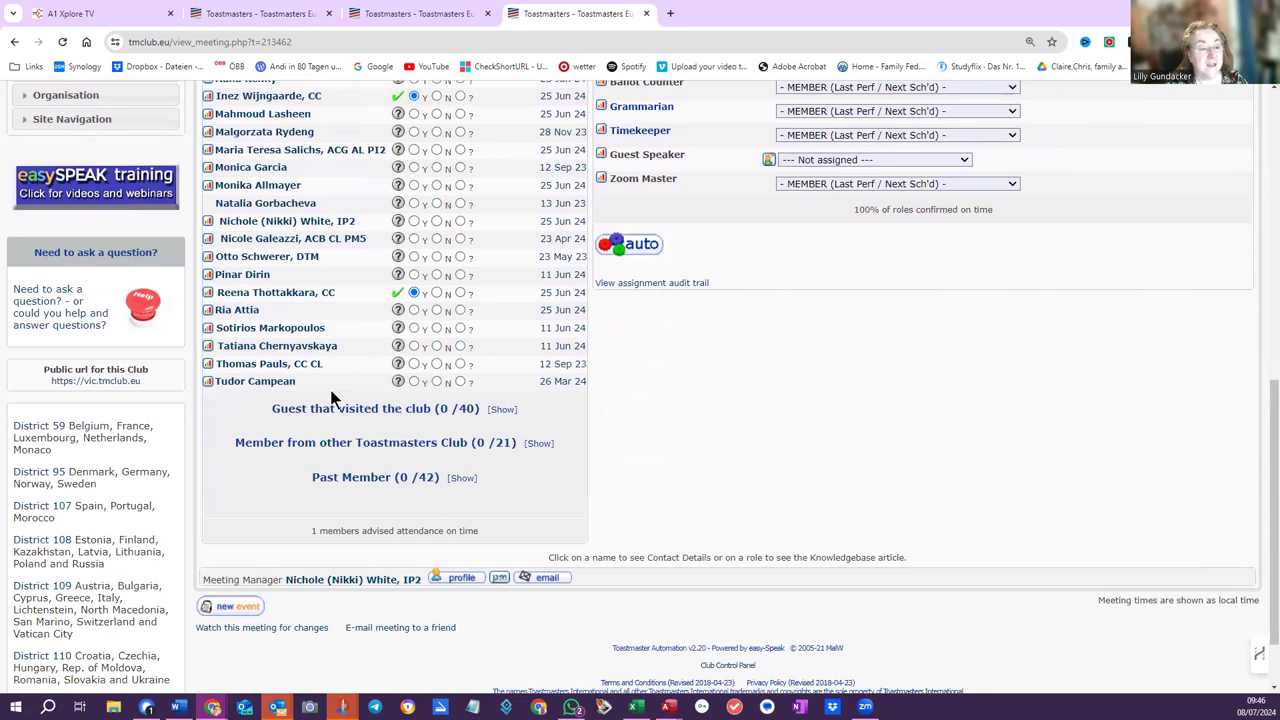
{"action": "scroll", "coordinate": [262, 380], "scroll_direction": "up", "scroll_amount": 4}
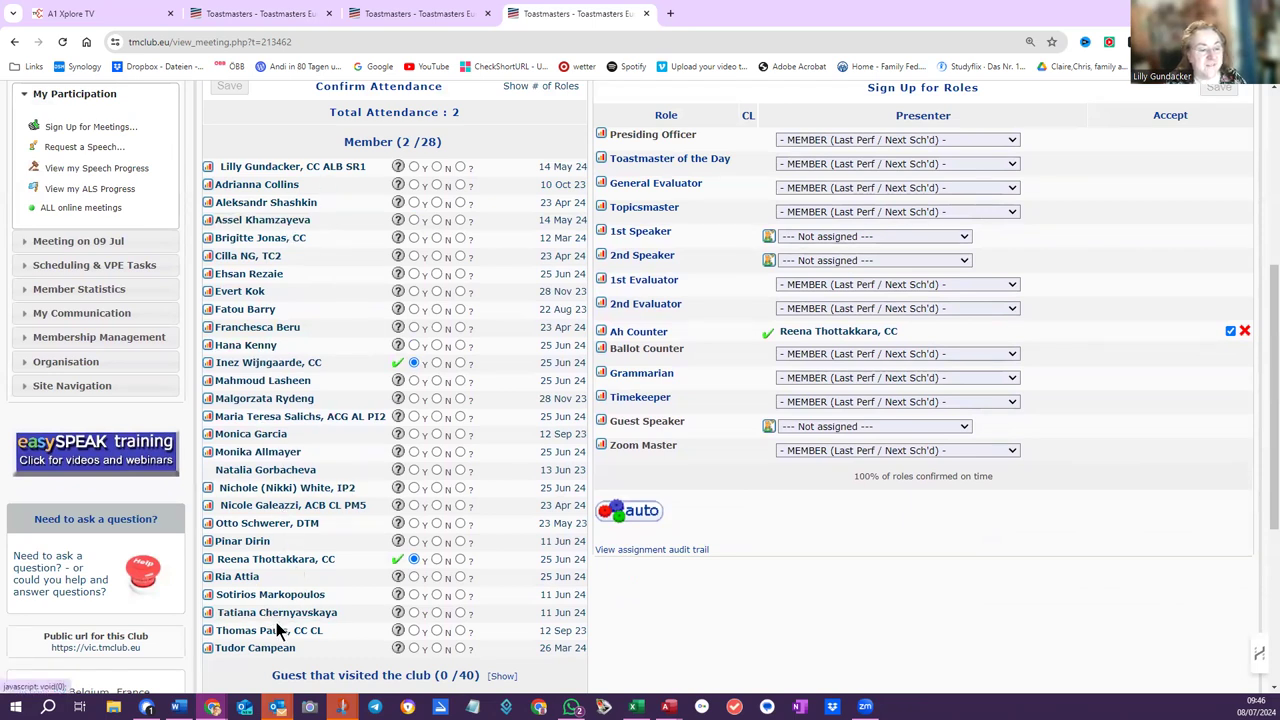
{"action": "scroll", "coordinate": [292, 600], "scroll_direction": "down", "scroll_amount": 2}
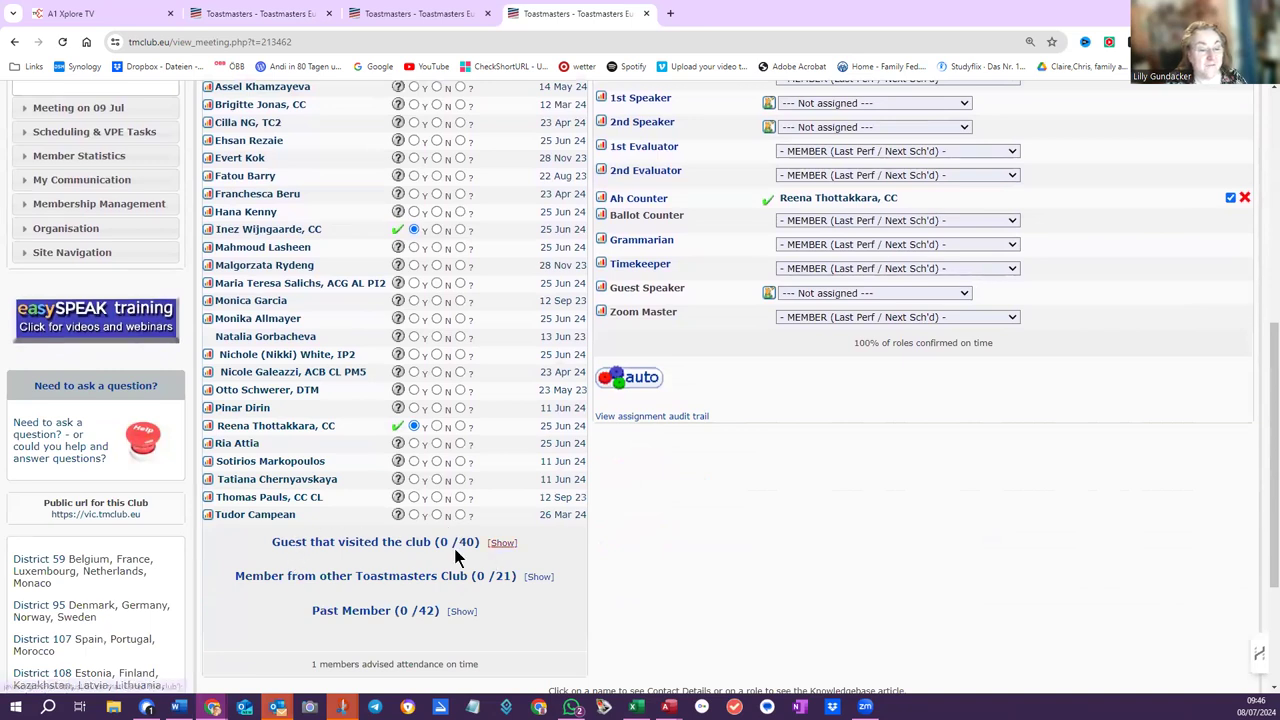
- Expand the visiting guests and past members groups in the attendance section and look through their names
{"action": "left_click", "coordinate": [502, 543]}
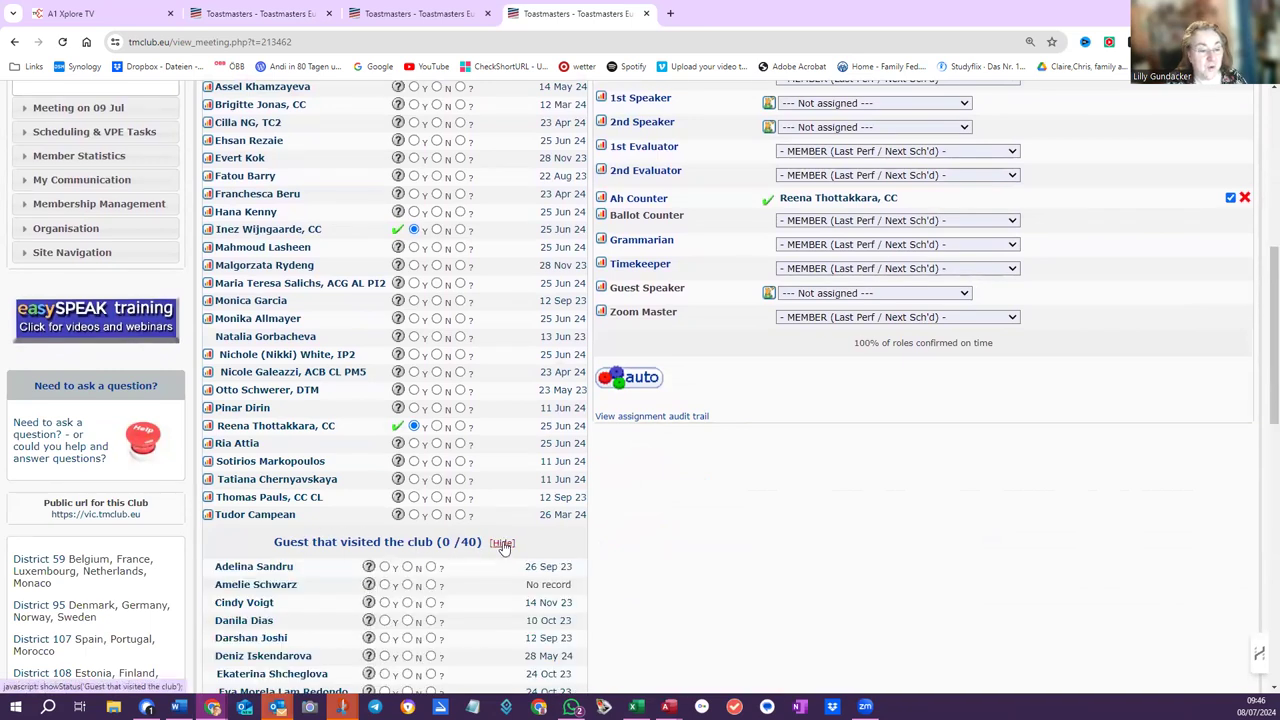
{"action": "scroll", "coordinate": [493, 551], "scroll_direction": "down", "scroll_amount": 4}
{"action": "scroll", "coordinate": [497, 548], "scroll_direction": "down", "scroll_amount": 8}
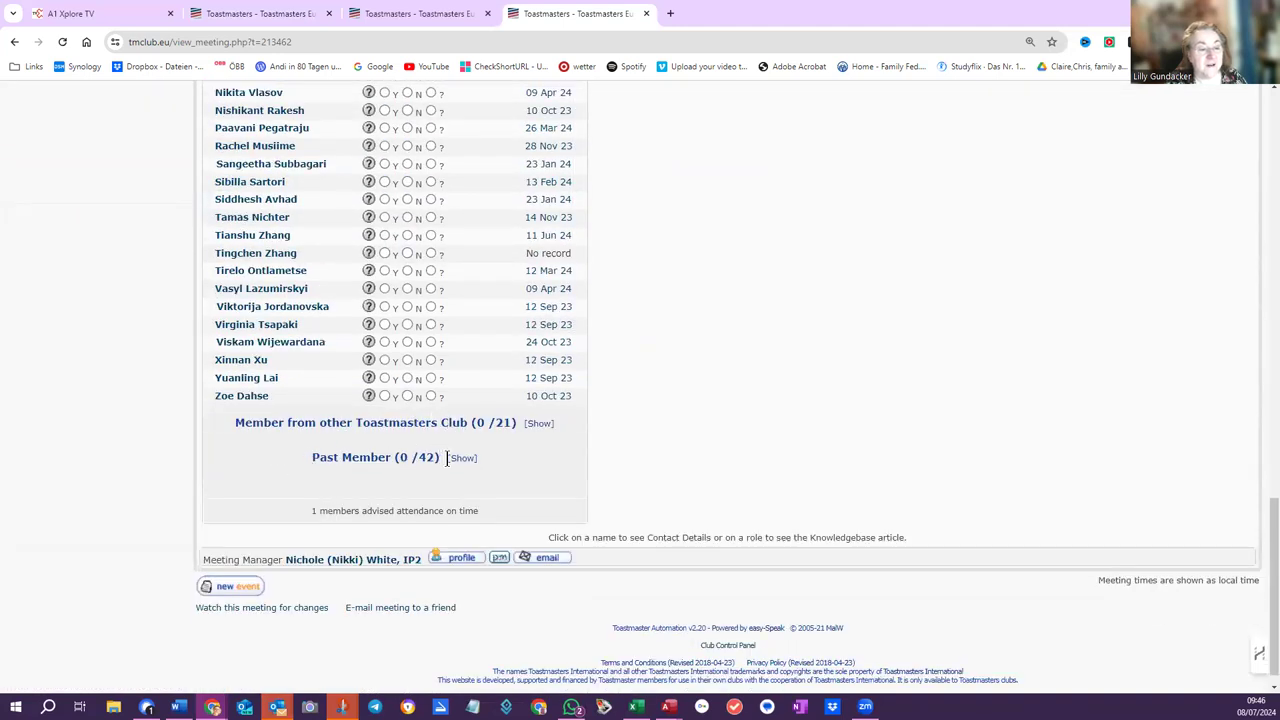
{"action": "left_click", "coordinate": [462, 458]}
{"action": "scroll", "coordinate": [450, 470], "scroll_direction": "down", "scroll_amount": 4}
{"action": "scroll", "coordinate": [448, 476], "scroll_direction": "down", "scroll_amount": 5}
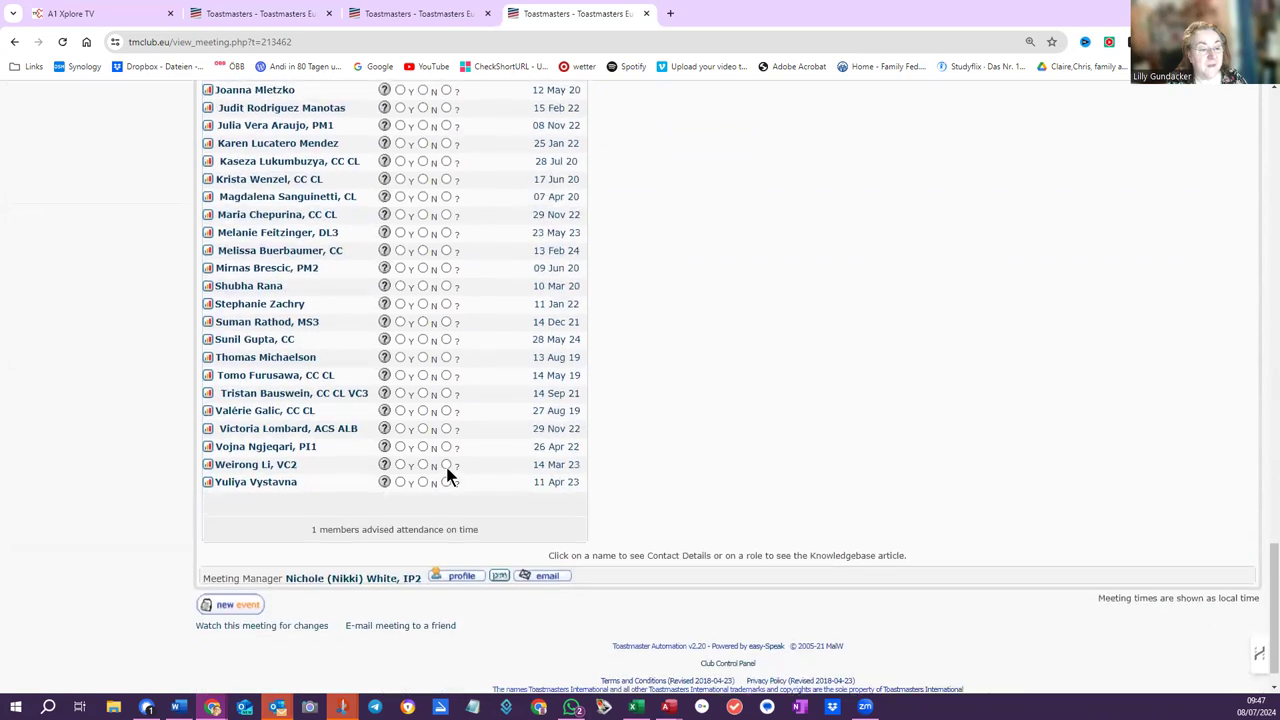
{"action": "scroll", "coordinate": [300, 430], "scroll_direction": "up", "scroll_amount": 1}
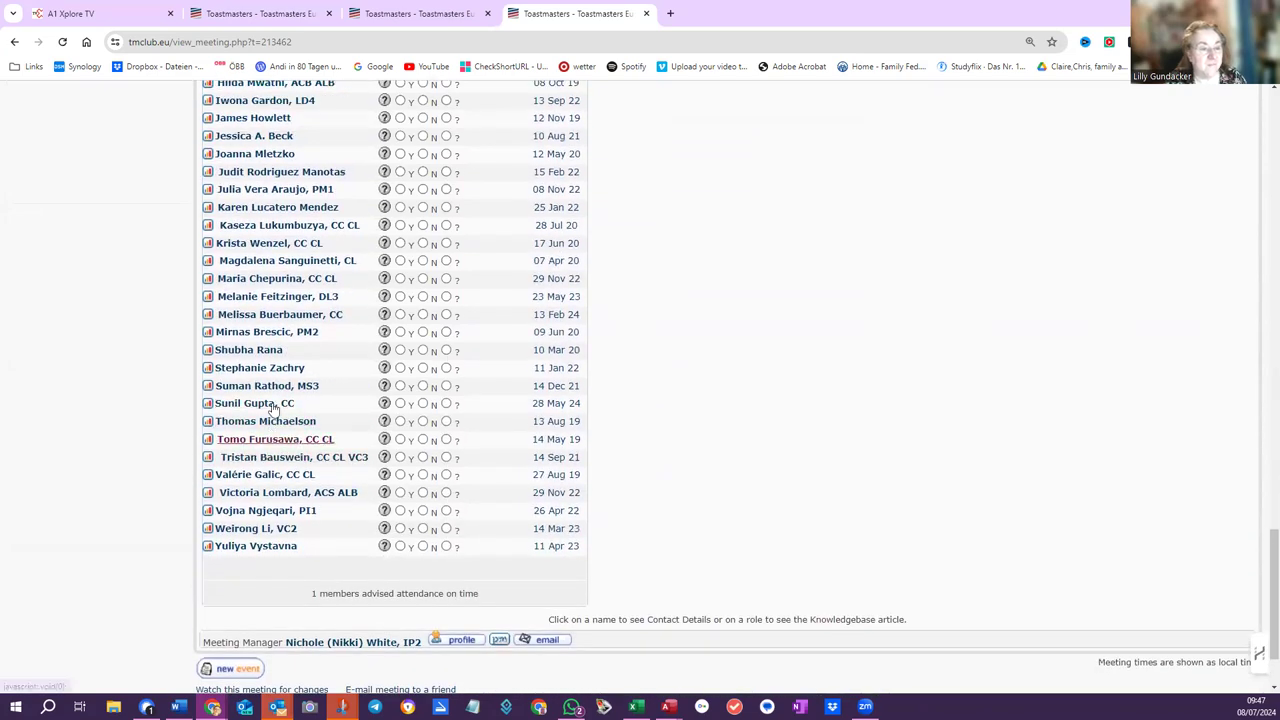
{"action": "scroll", "coordinate": [300, 452], "scroll_direction": "up", "scroll_amount": 10}
{"action": "scroll", "coordinate": [317, 291], "scroll_direction": "up", "scroll_amount": 9}
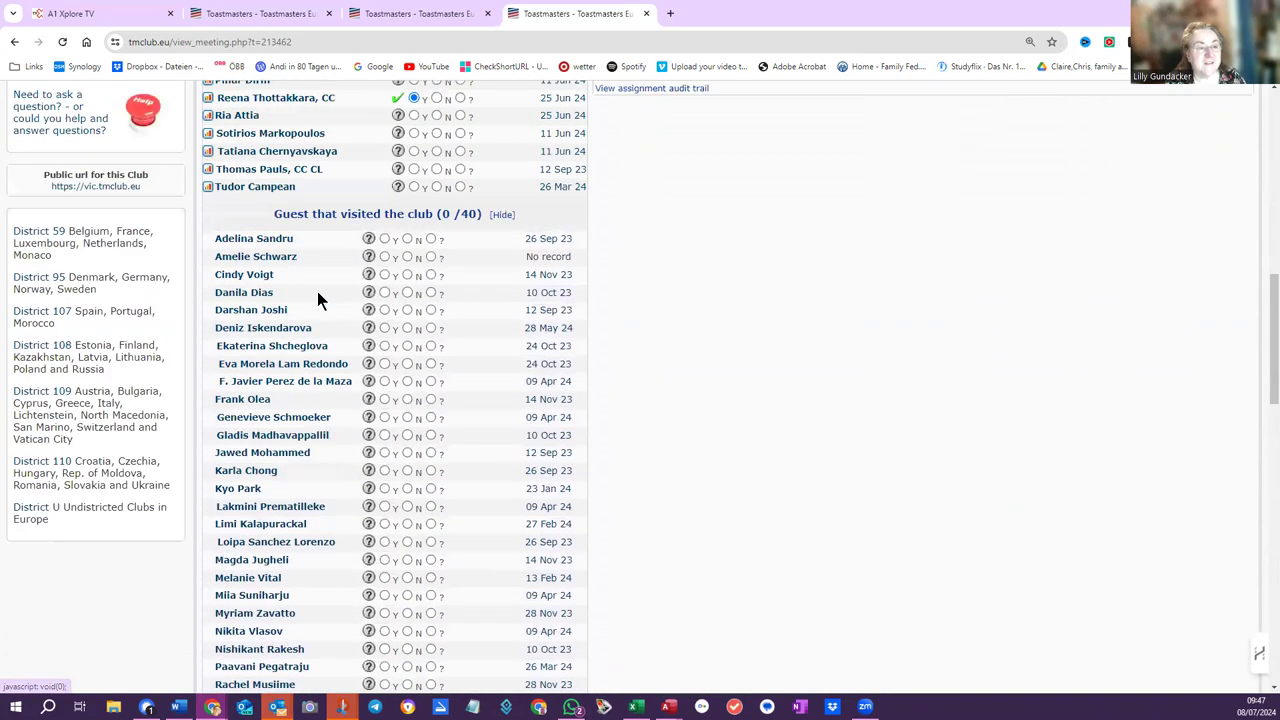
{"action": "scroll", "coordinate": [317, 359], "scroll_direction": "up", "scroll_amount": 2}
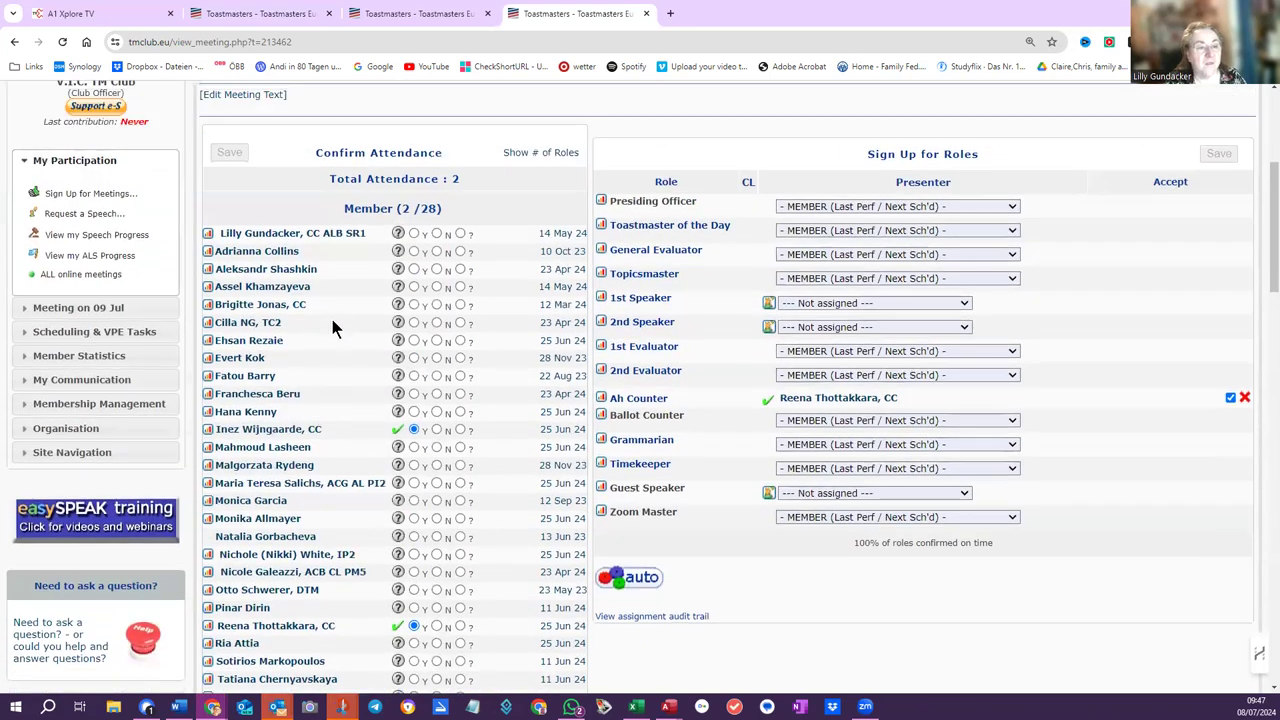
{"action": "scroll", "coordinate": [330, 314], "scroll_direction": "up", "scroll_amount": 1}
- Compare the member status categories in the mass e-mail form with the groups in the meeting's attendance list
{"action": "left_click", "coordinate": [420, 16]}
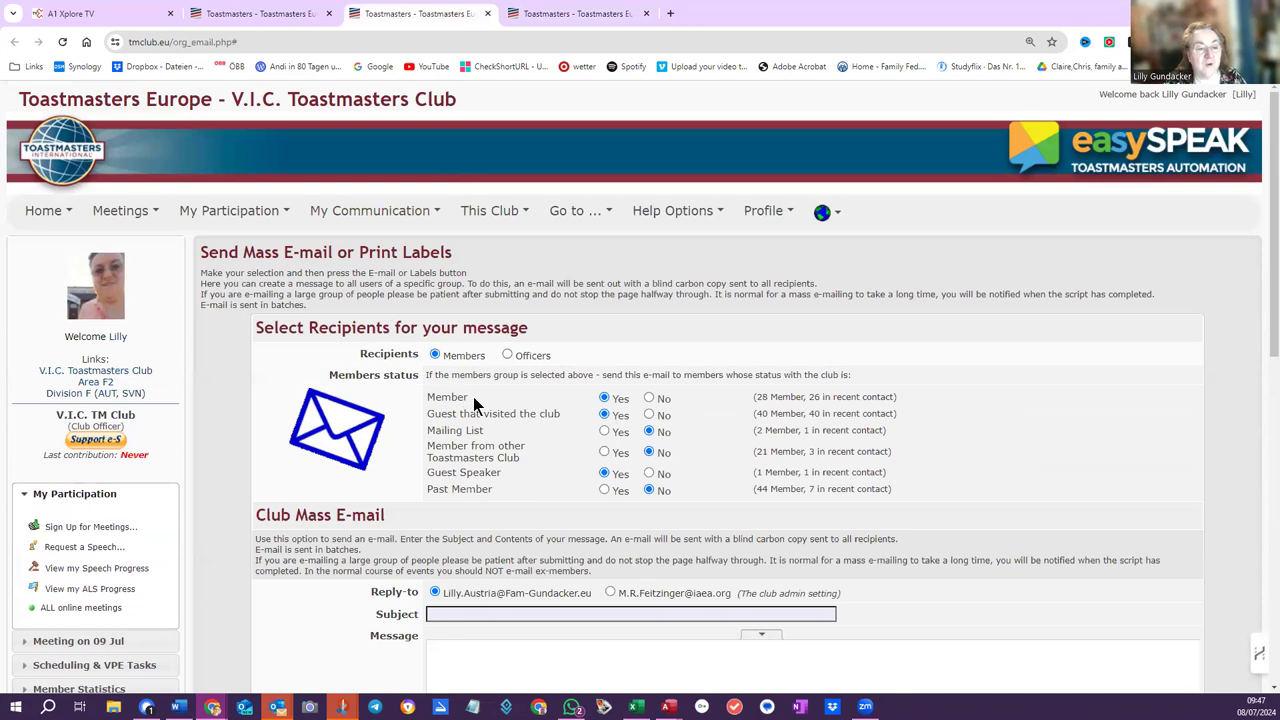
{"action": "left_click", "coordinate": [563, 13]}
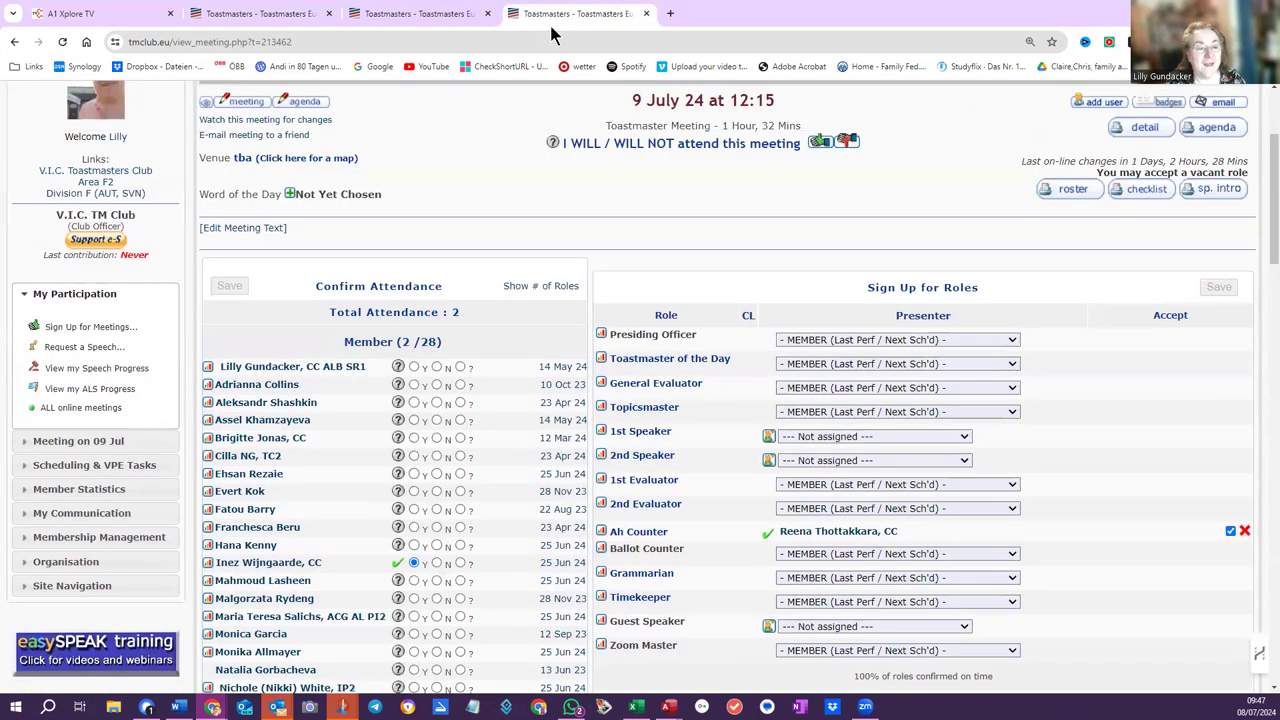
{"action": "scroll", "coordinate": [275, 402], "scroll_direction": "down", "scroll_amount": 2}
{"action": "scroll", "coordinate": [334, 314], "scroll_direction": "down", "scroll_amount": 2}
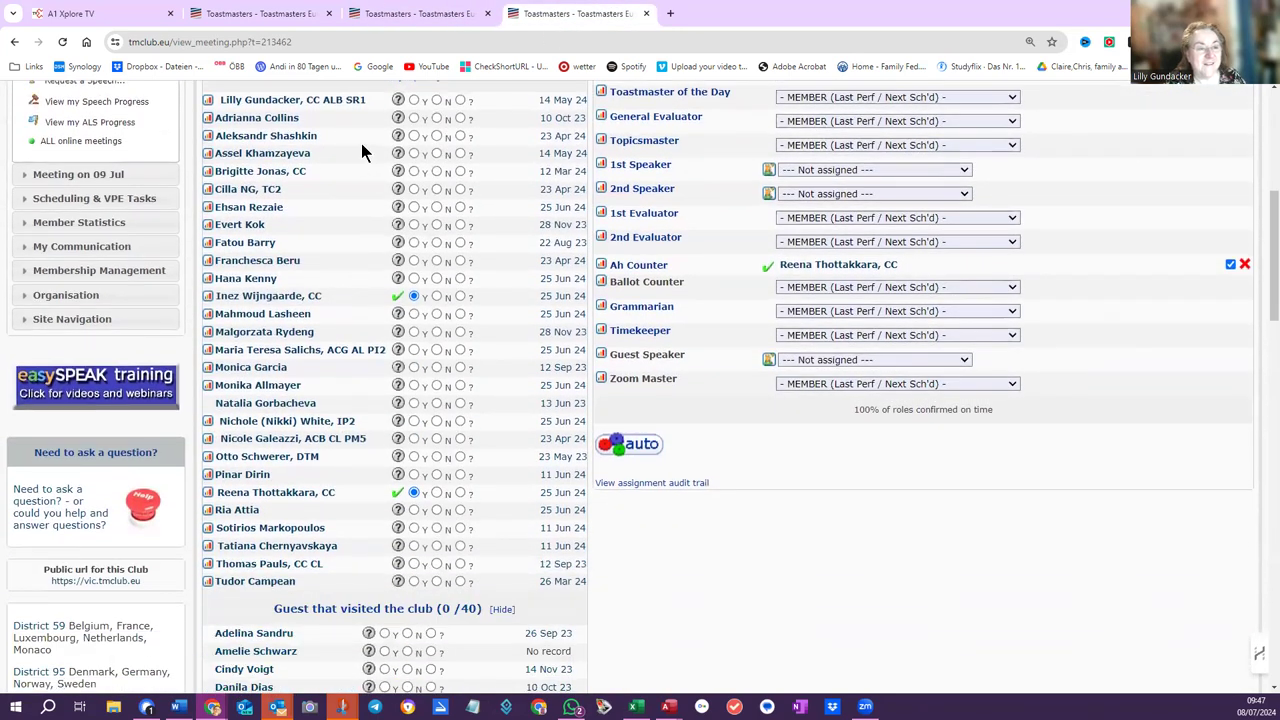
{"action": "scroll", "coordinate": [340, 580], "scroll_direction": "up", "scroll_amount": 6}
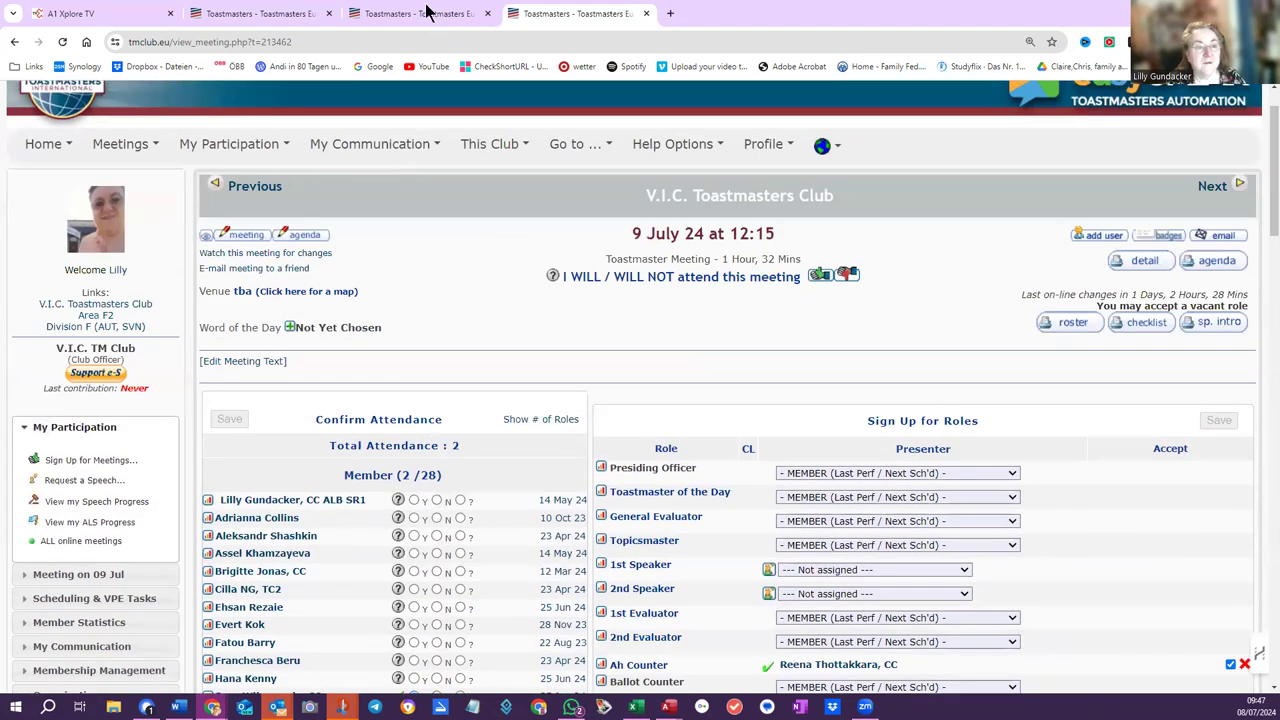
- In the mass e-mail form, set the recipient statuses "Guest that visited the club" and "Guest Speaker" to No
{"action": "left_click", "coordinate": [425, 14]}
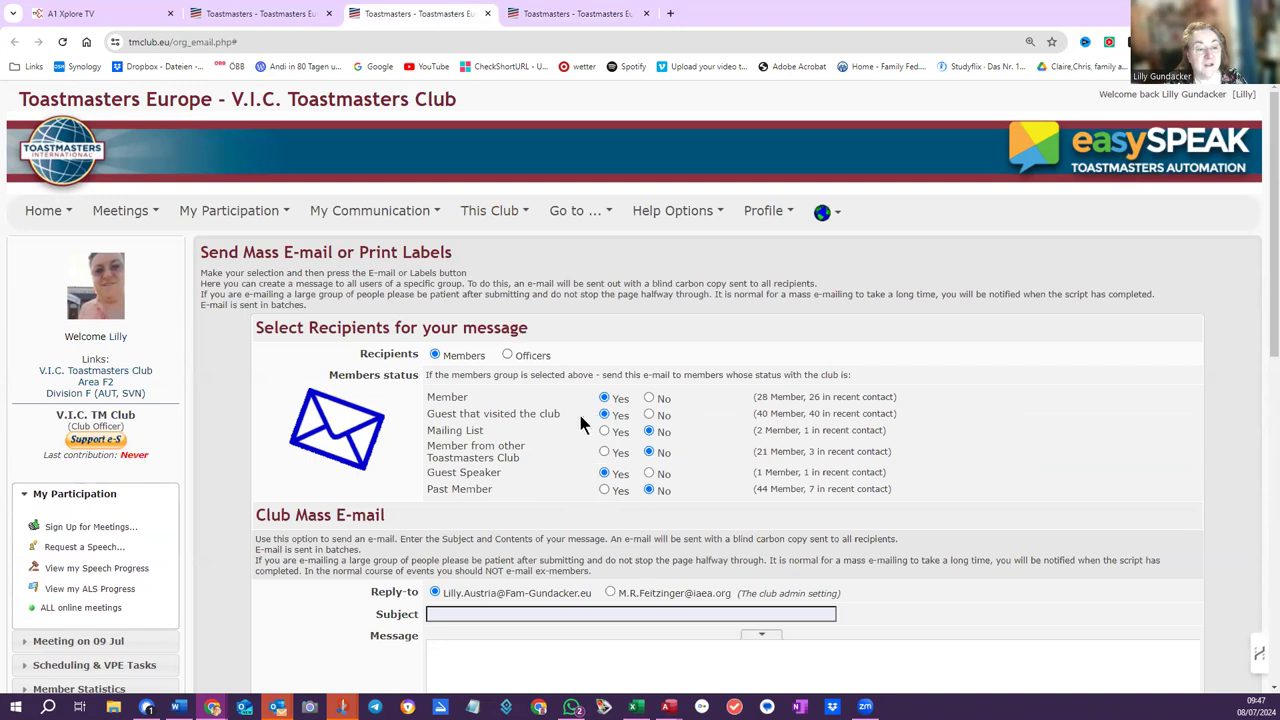
{"action": "left_click", "coordinate": [649, 416]}
{"action": "left_click", "coordinate": [650, 474]}
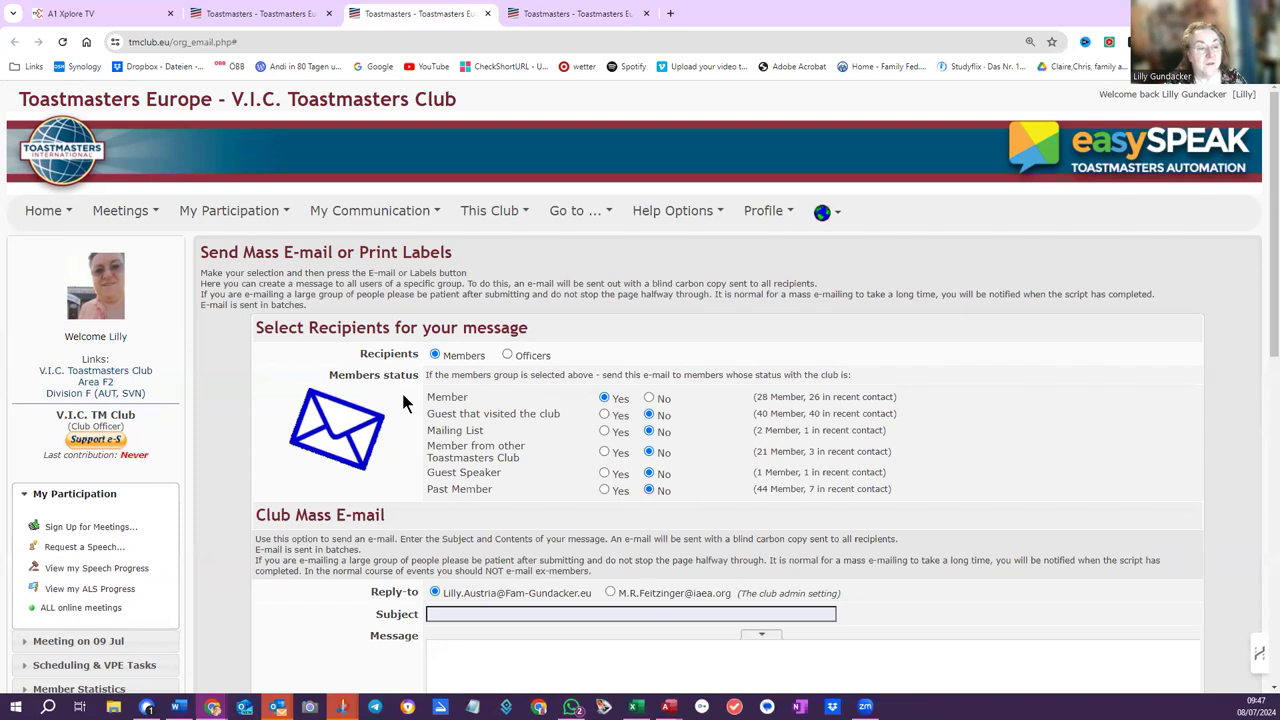
- Enter "Test" as the subject of the club mass e-mail and place the cursor in the message body
{"action": "left_click", "coordinate": [452, 613]}
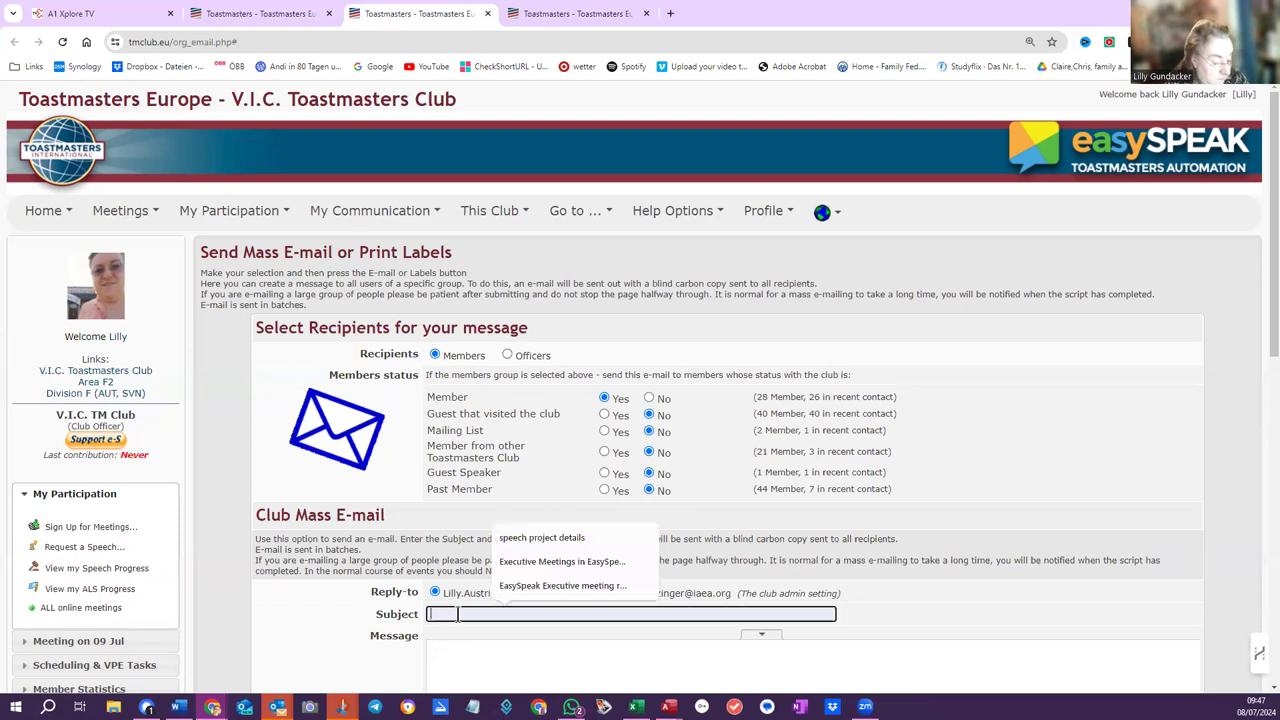
{"action": "type", "text": "Test"}
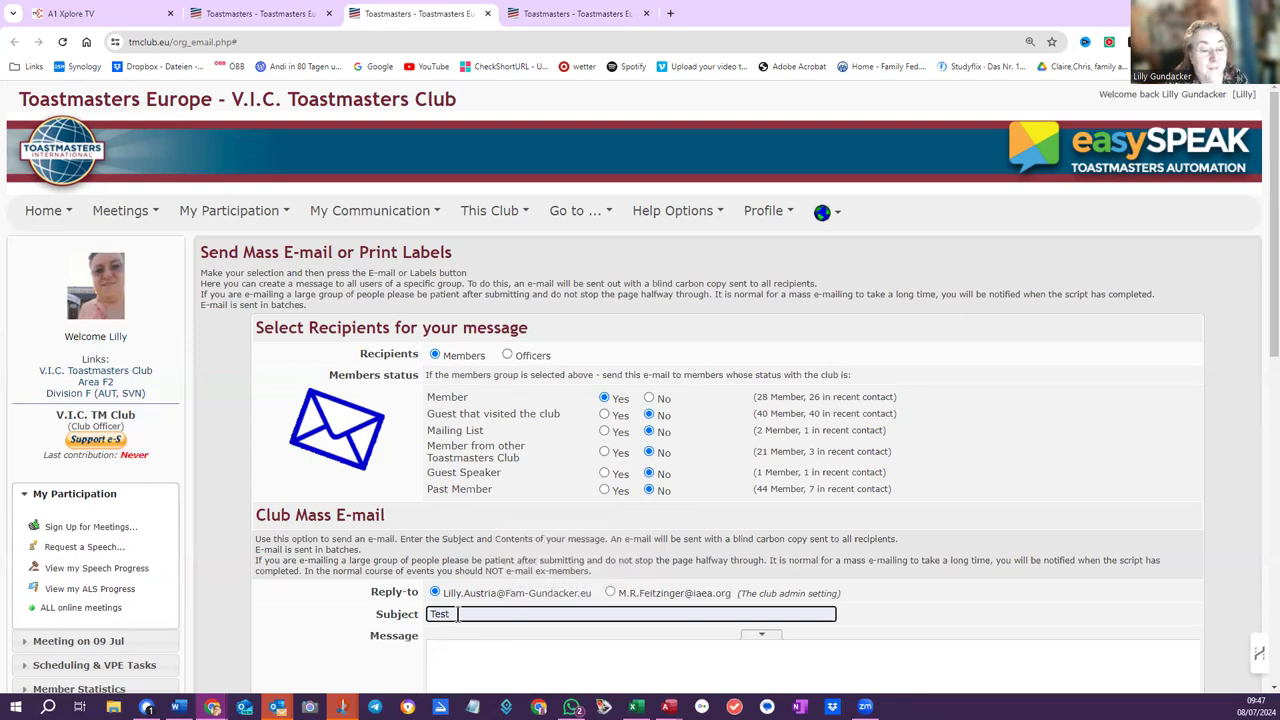
{"action": "left_click", "coordinate": [436, 664]}
- Look over the message and label maker options of the form, and set the mass e-mail's recipients to Officers
{"action": "scroll", "coordinate": [455, 660], "scroll_direction": "down", "scroll_amount": 2}
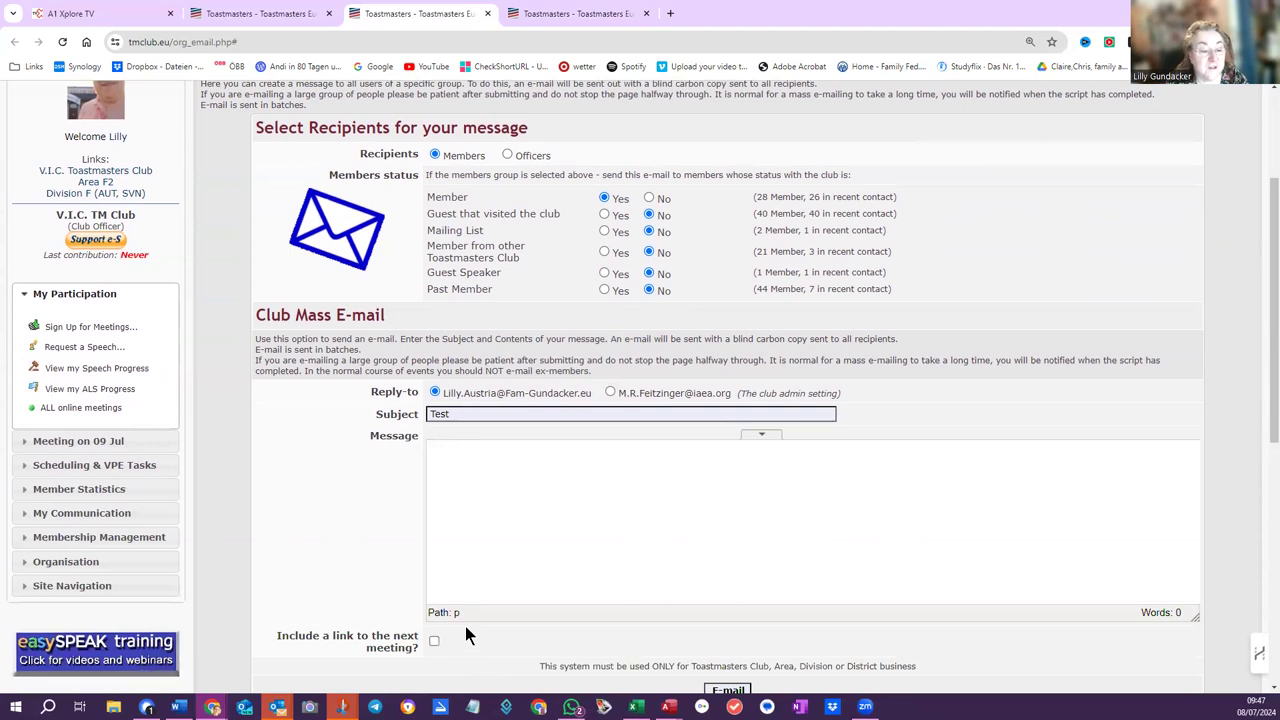
{"action": "scroll", "coordinate": [465, 634], "scroll_direction": "down", "scroll_amount": 2}
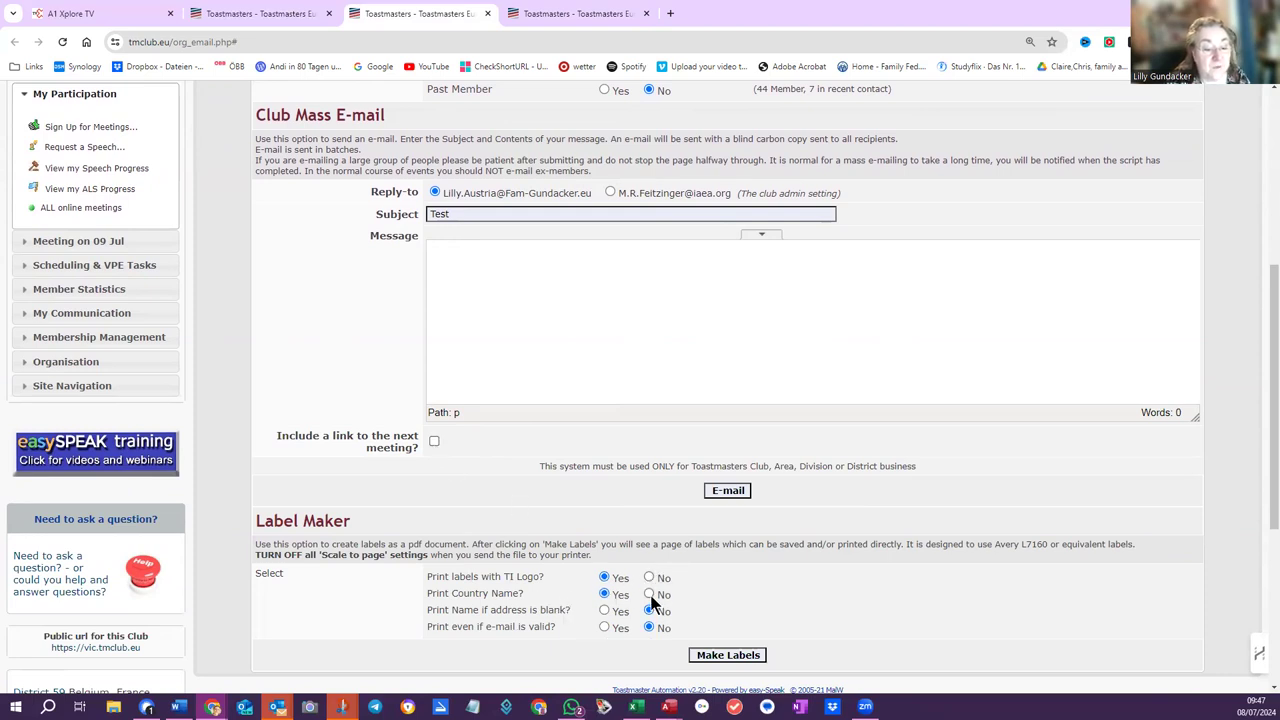
{"action": "scroll", "coordinate": [651, 595], "scroll_direction": "down", "scroll_amount": 2}
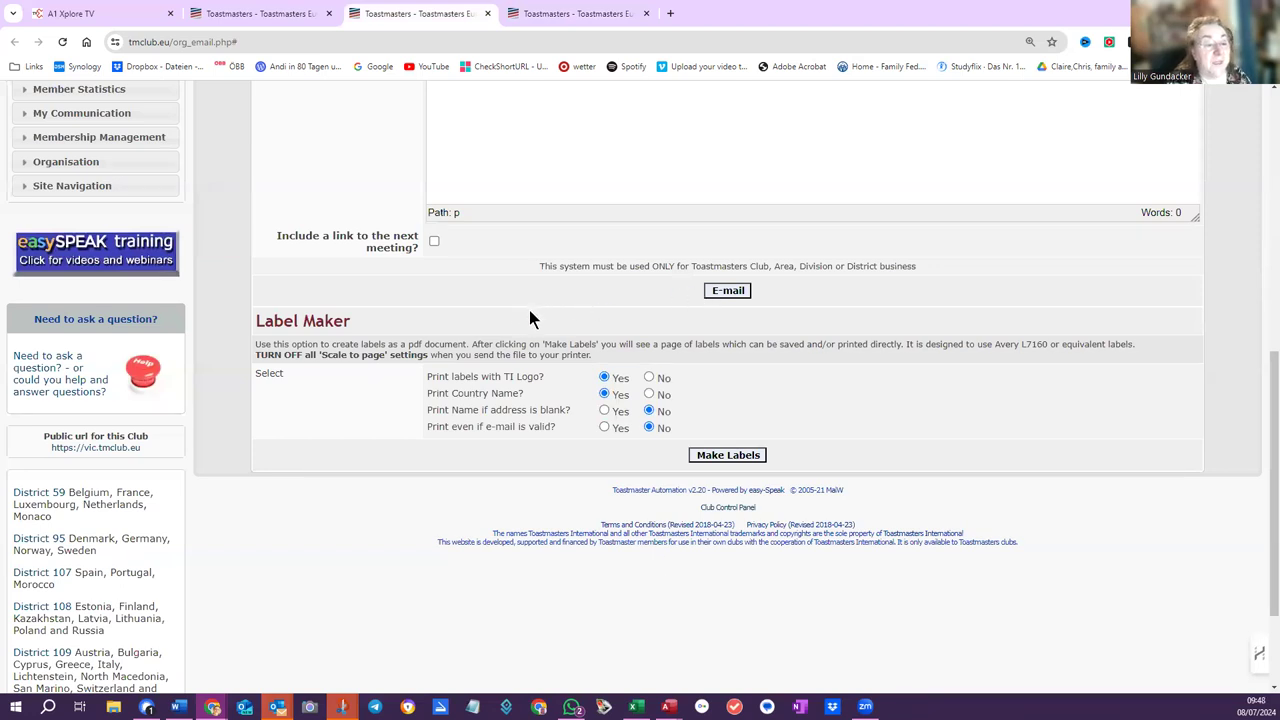
{"action": "scroll", "coordinate": [531, 312], "scroll_direction": "up", "scroll_amount": 1}
{"action": "scroll", "coordinate": [536, 311], "scroll_direction": "up", "scroll_amount": 4}
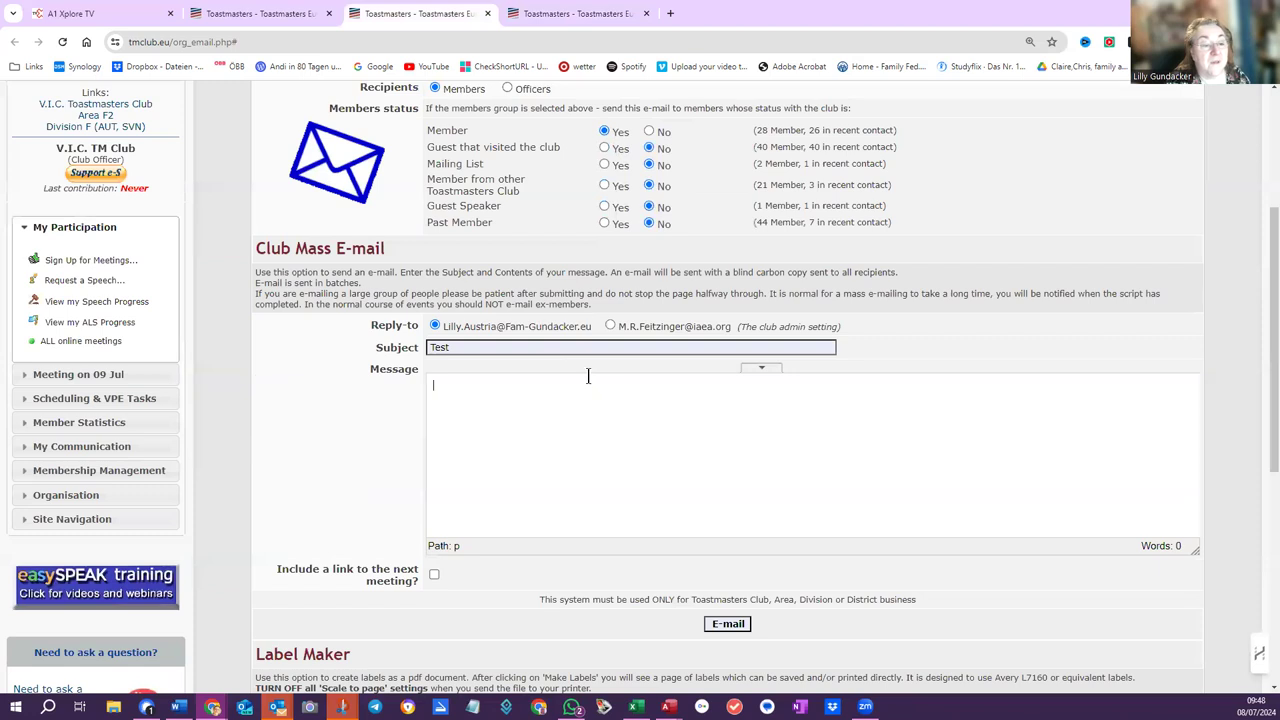
{"action": "scroll", "coordinate": [588, 376], "scroll_direction": "up", "scroll_amount": 1}
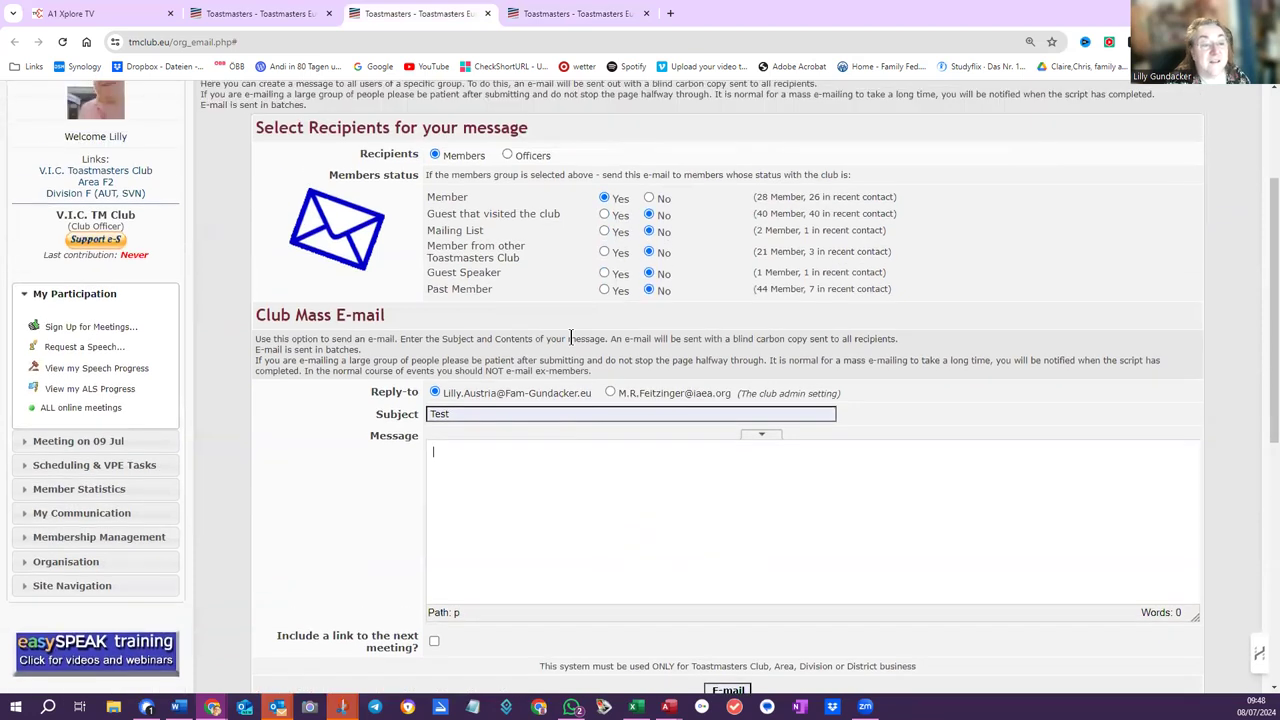
{"action": "left_click", "coordinate": [508, 156]}
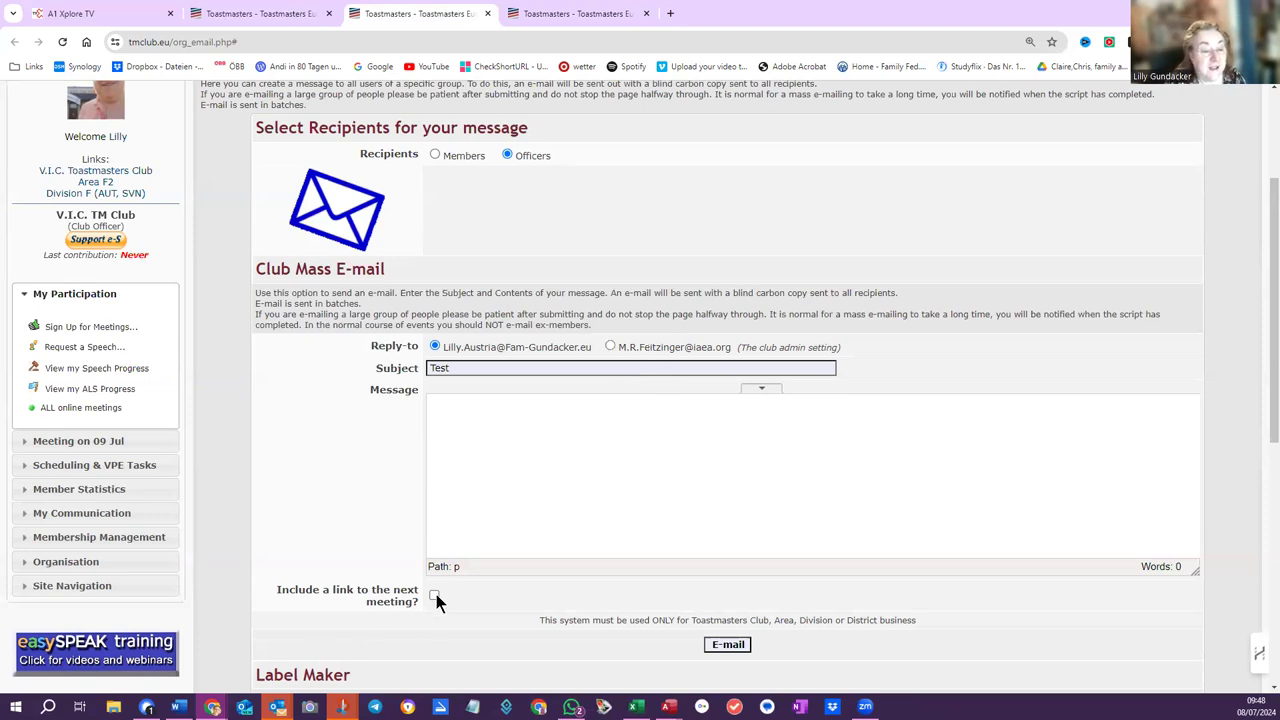
- Try to send the test mass e-mail to the club officers without a link to the next meeting
{"action": "scroll", "coordinate": [512, 582], "scroll_direction": "down", "scroll_amount": 1}
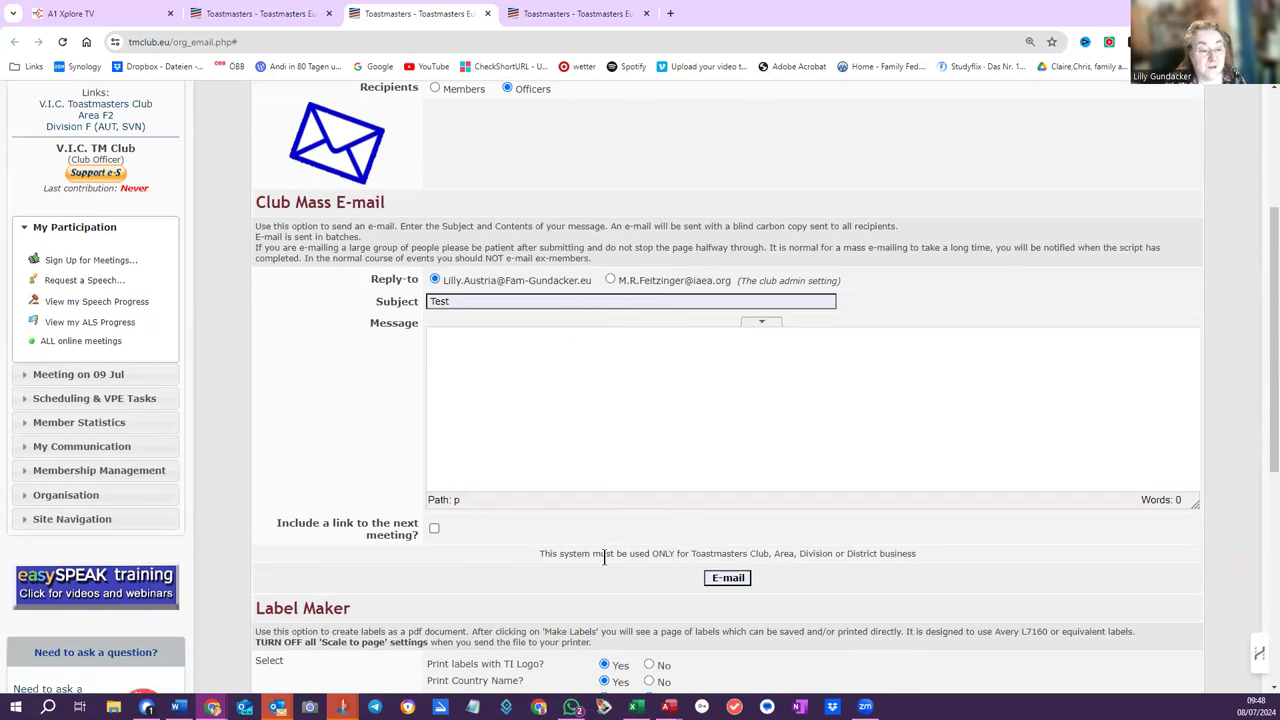
{"action": "scroll", "coordinate": [604, 558], "scroll_direction": "down", "scroll_amount": 2}
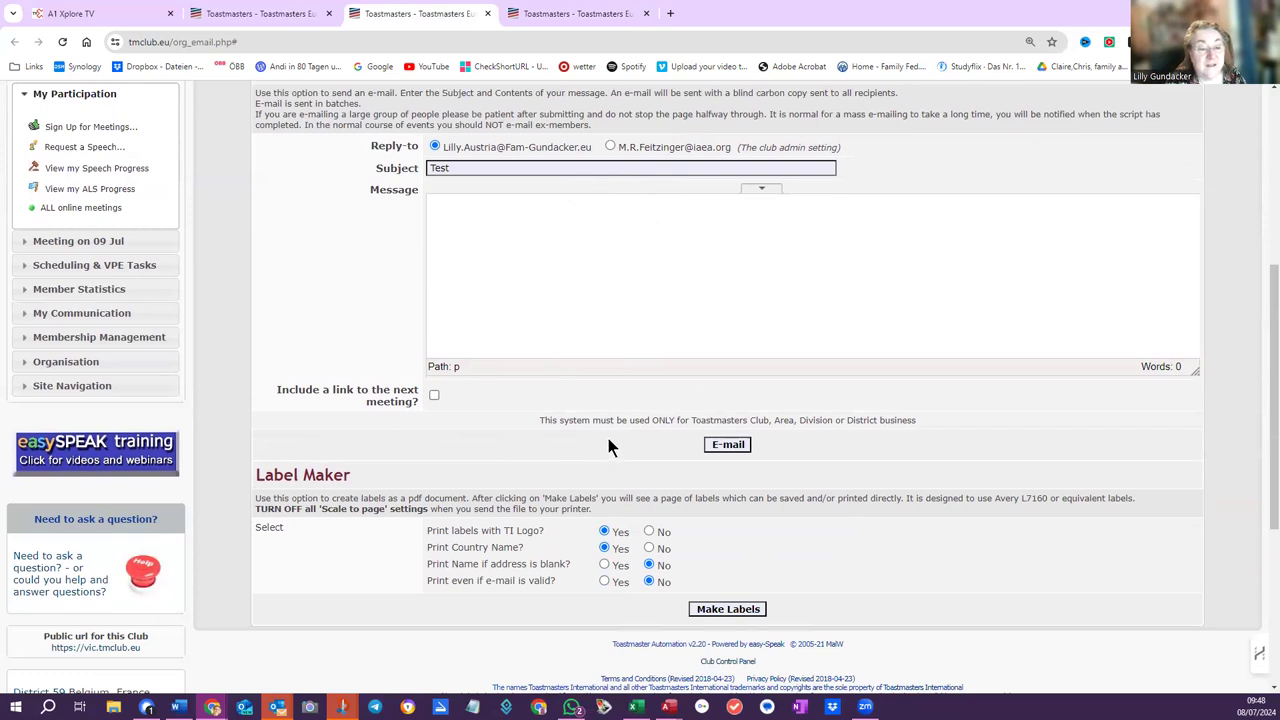
{"action": "left_click", "coordinate": [737, 447]}
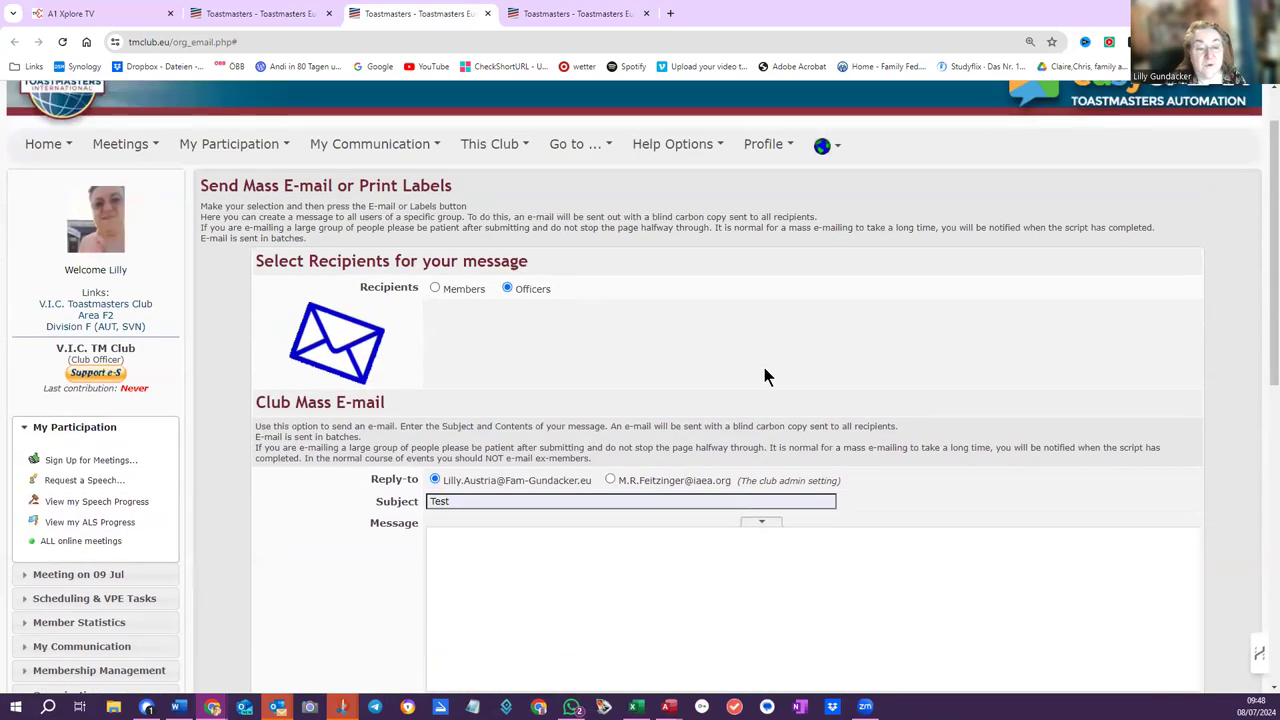